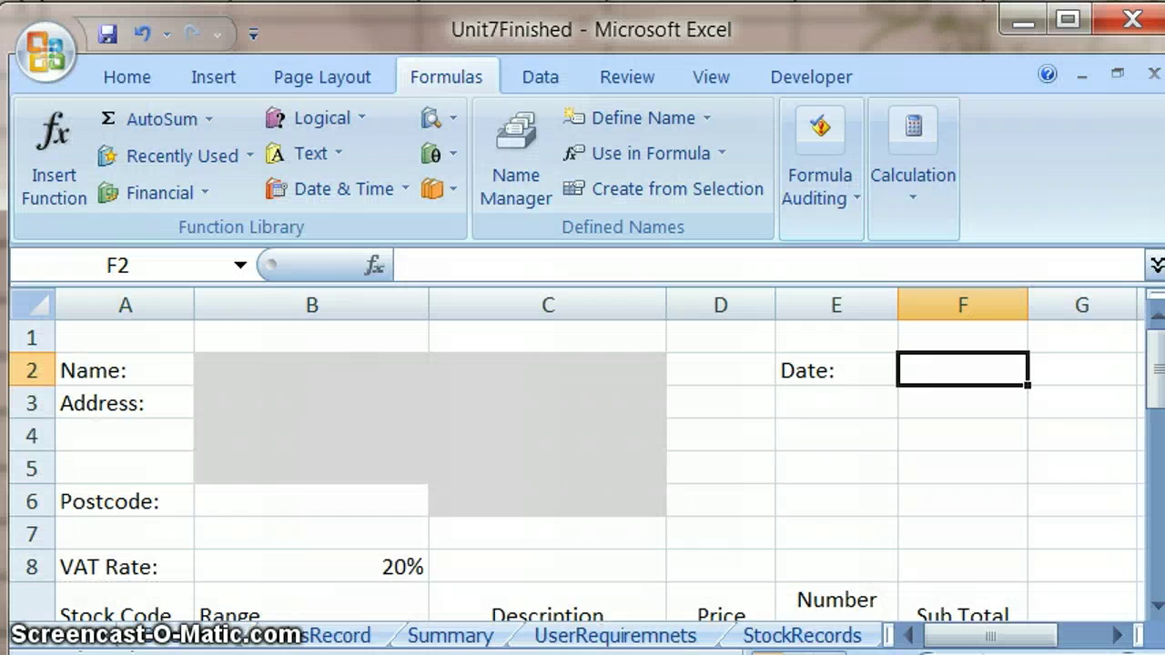
# - Move the Date: label from cell E2 down to cell E3
pyautogui.click(812, 370)
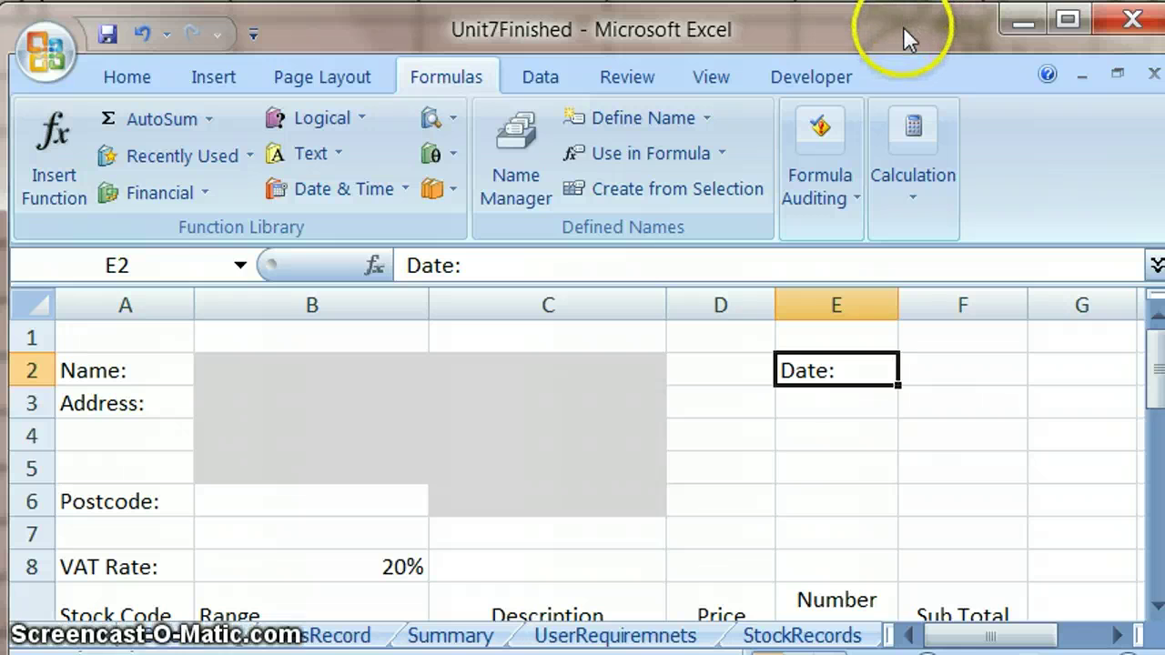
pyautogui.moveTo(903, 27)
pyautogui.mouseDown()
pyautogui.moveTo(840, 164)
pyautogui.moveTo(831, 270)
pyautogui.moveTo(904, 156)
pyautogui.moveTo(924, 20)
pyautogui.mouseUp()
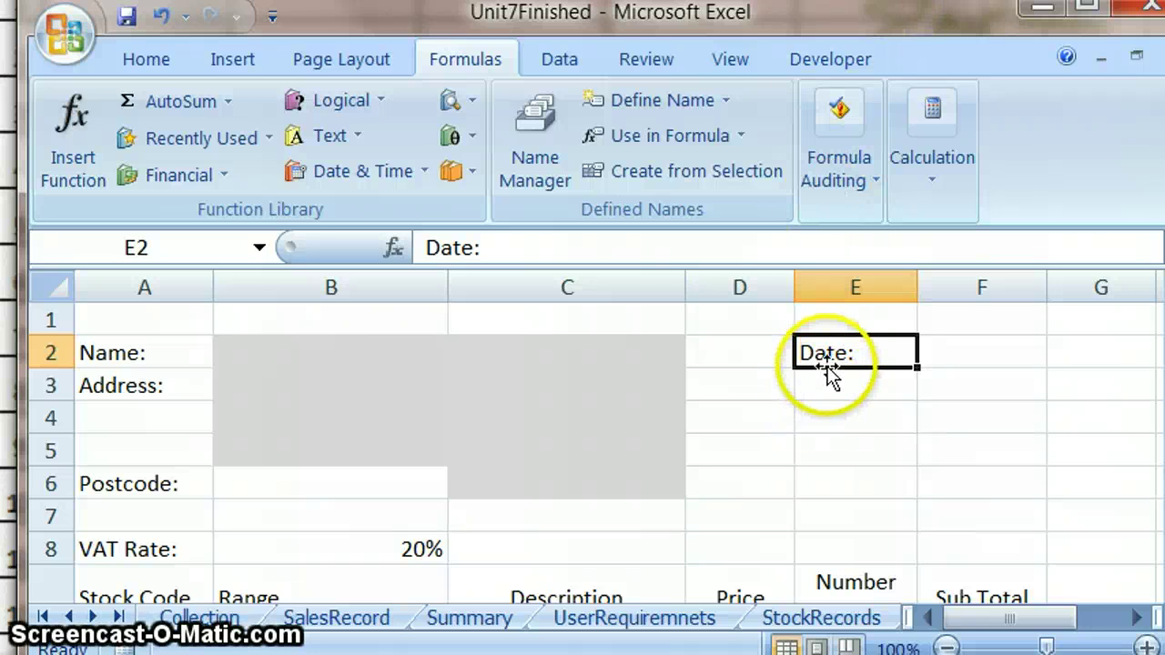
pyautogui.moveTo(826, 366); pyautogui.dragTo(823, 381)
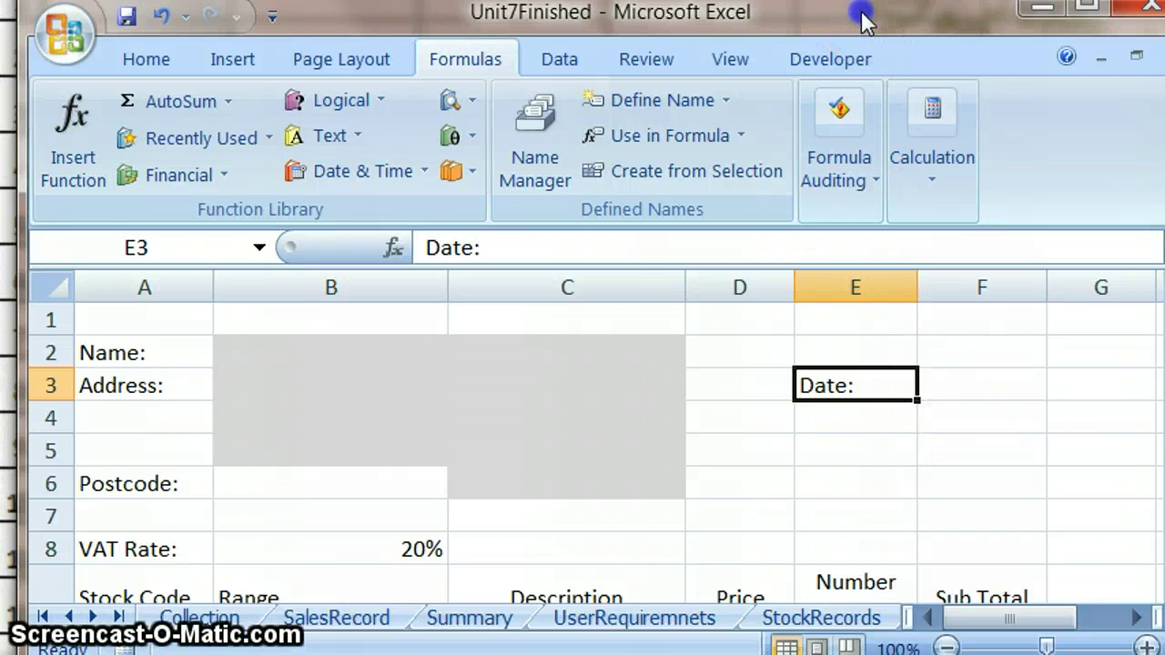
pyautogui.moveTo(864, 15)
pyautogui.mouseDown()
pyautogui.moveTo(850, 324)
pyautogui.moveTo(853, 7)
pyautogui.mouseUp()
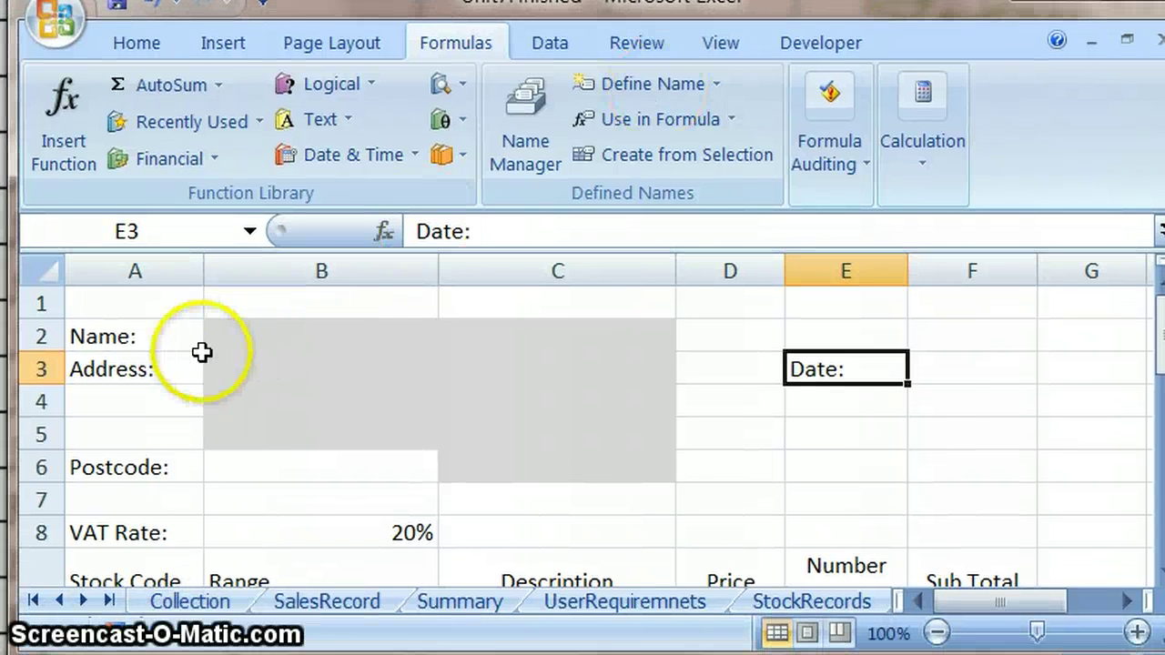
# - Insert three blank rows above row 1 of the invoice sheet
pyautogui.rightClick(34, 303)
pyautogui.click(17, 474)
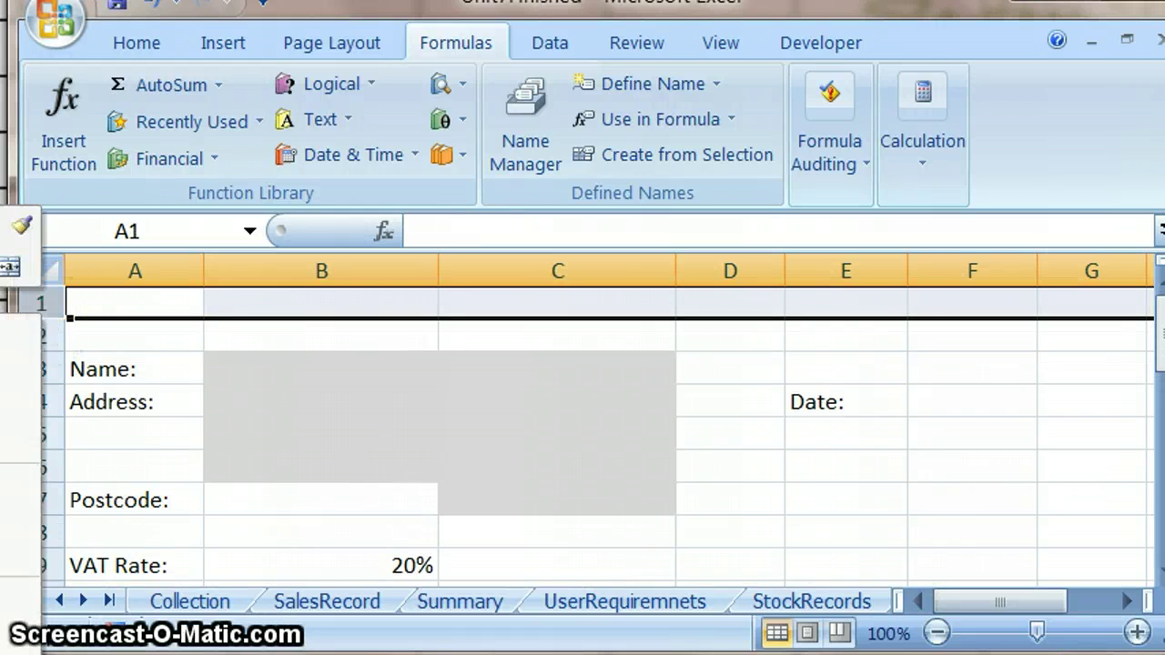
pyautogui.click(16, 483)
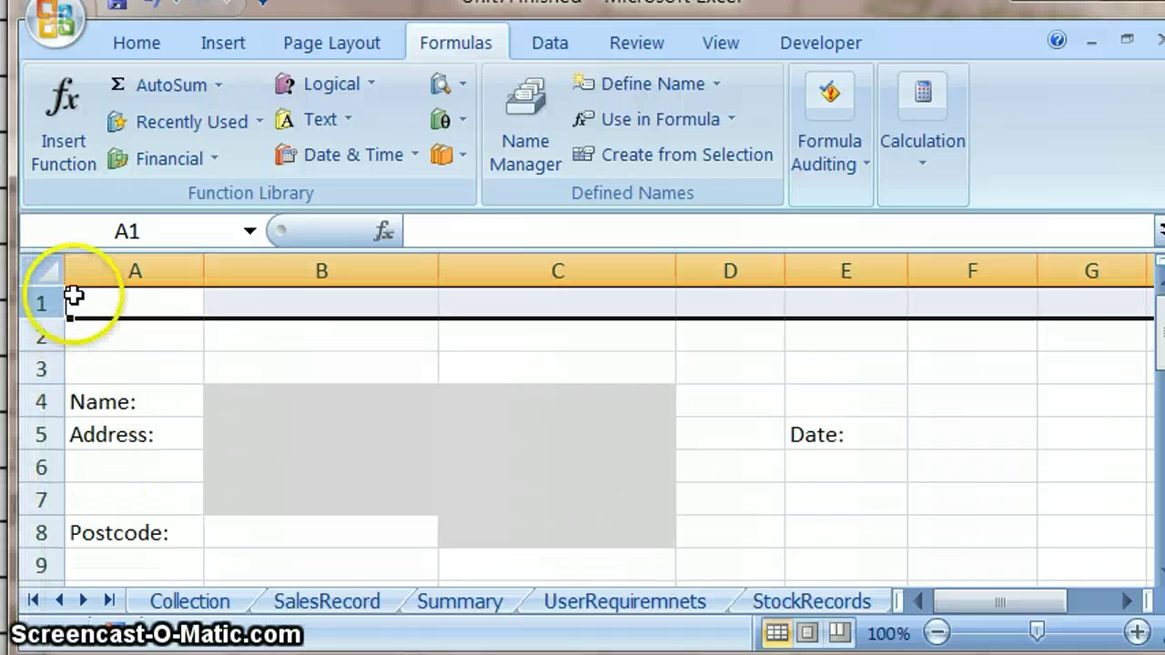
pyautogui.rightClick(48, 309)
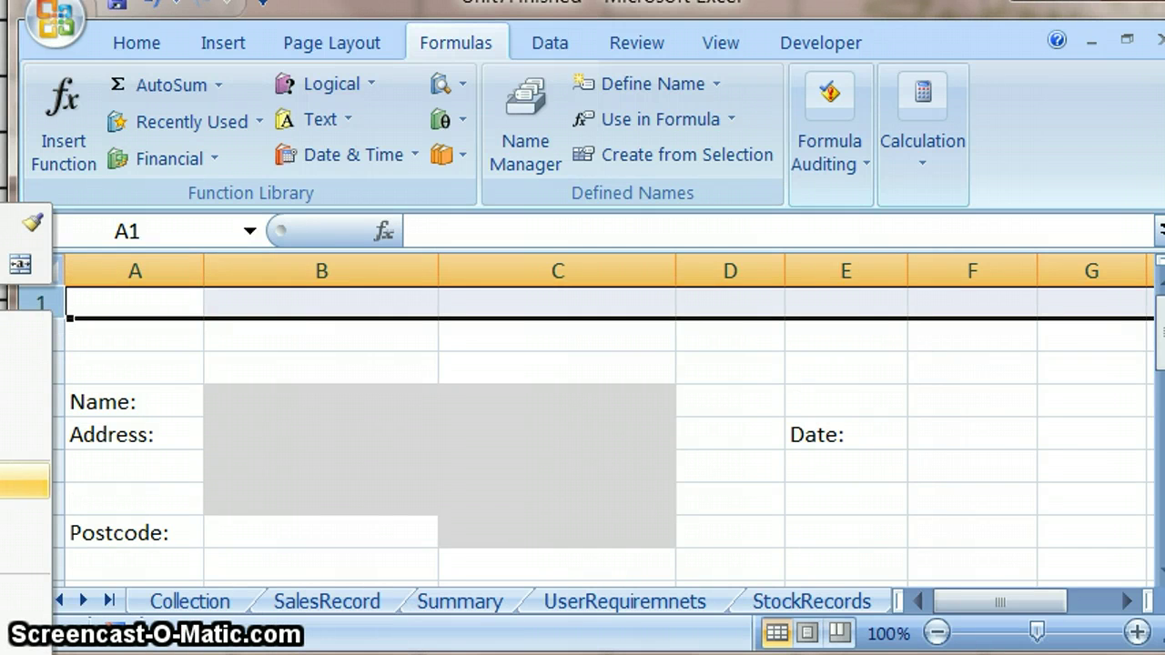
pyautogui.click(16, 484)
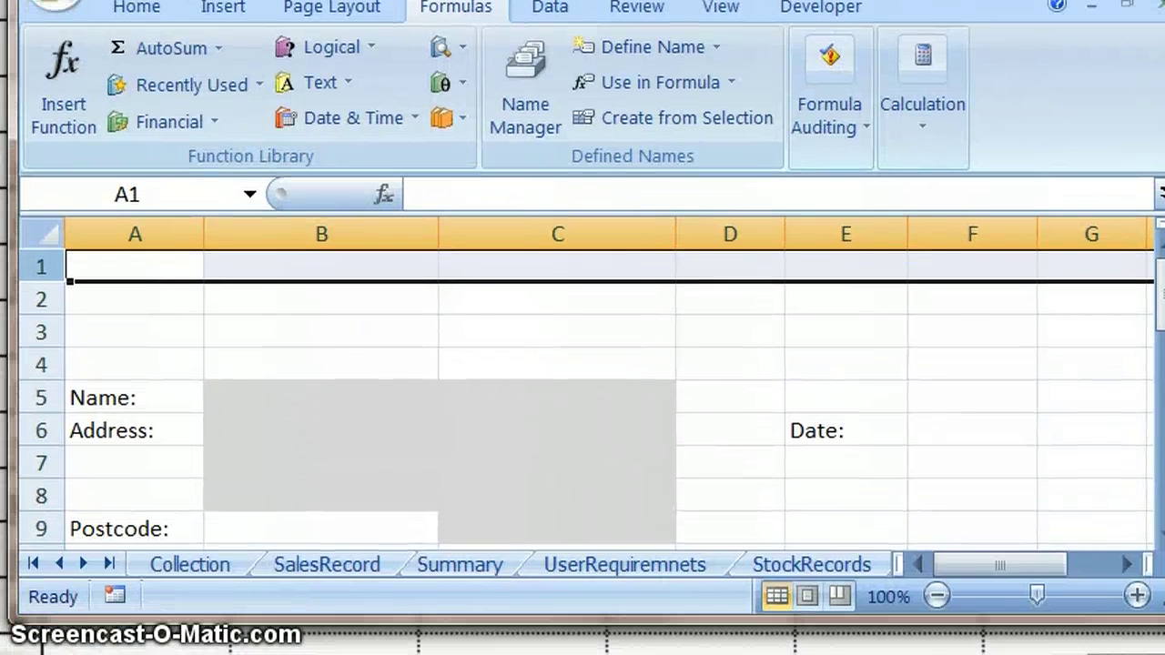
# - Move the Date: label up to cell E3 and enter the formula =TODAY() in F3 beside it
pyautogui.click(856, 431)
pyautogui.moveTo(848, 418); pyautogui.dragTo(847, 331)
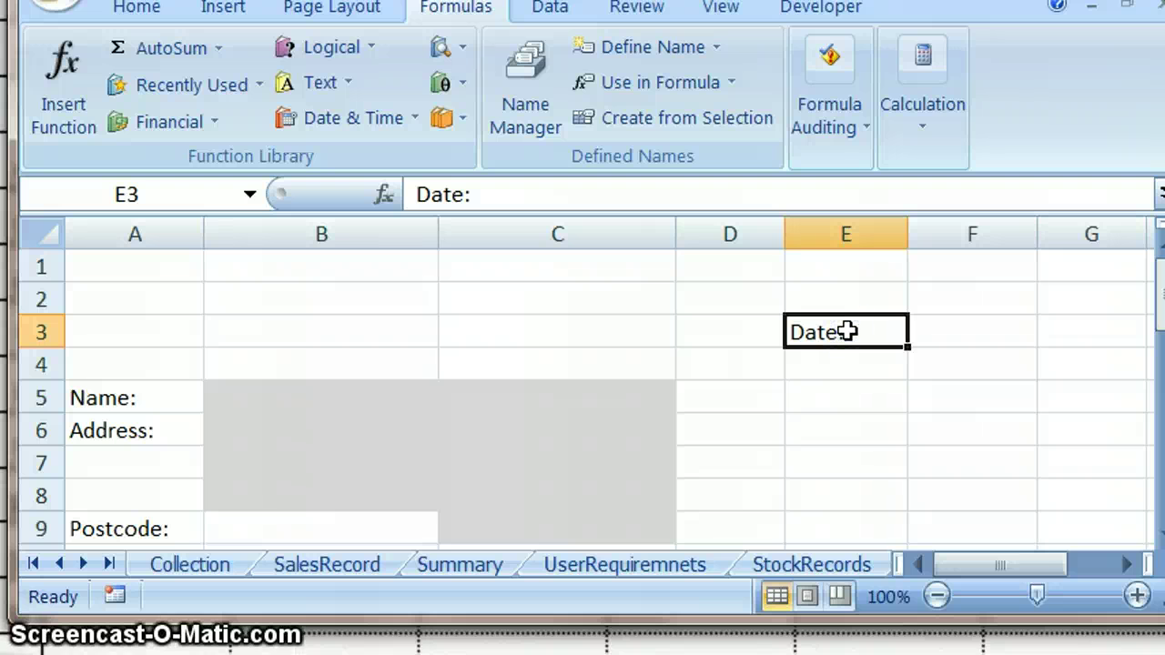
pyautogui.click(960, 331)
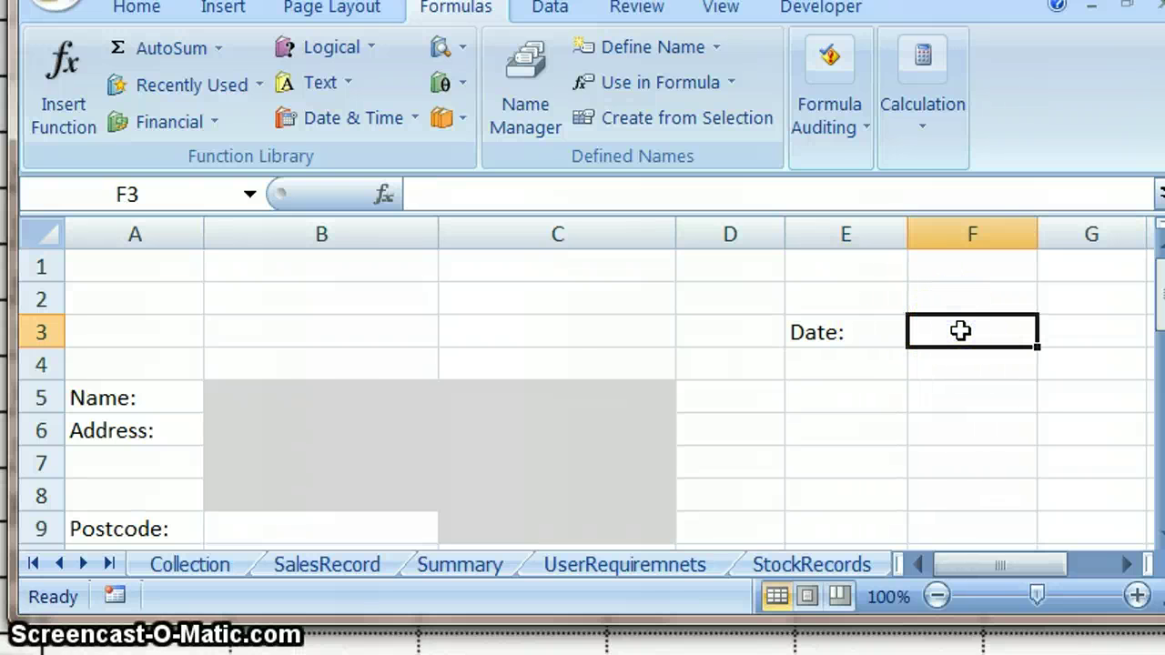
pyautogui.write('=toda')
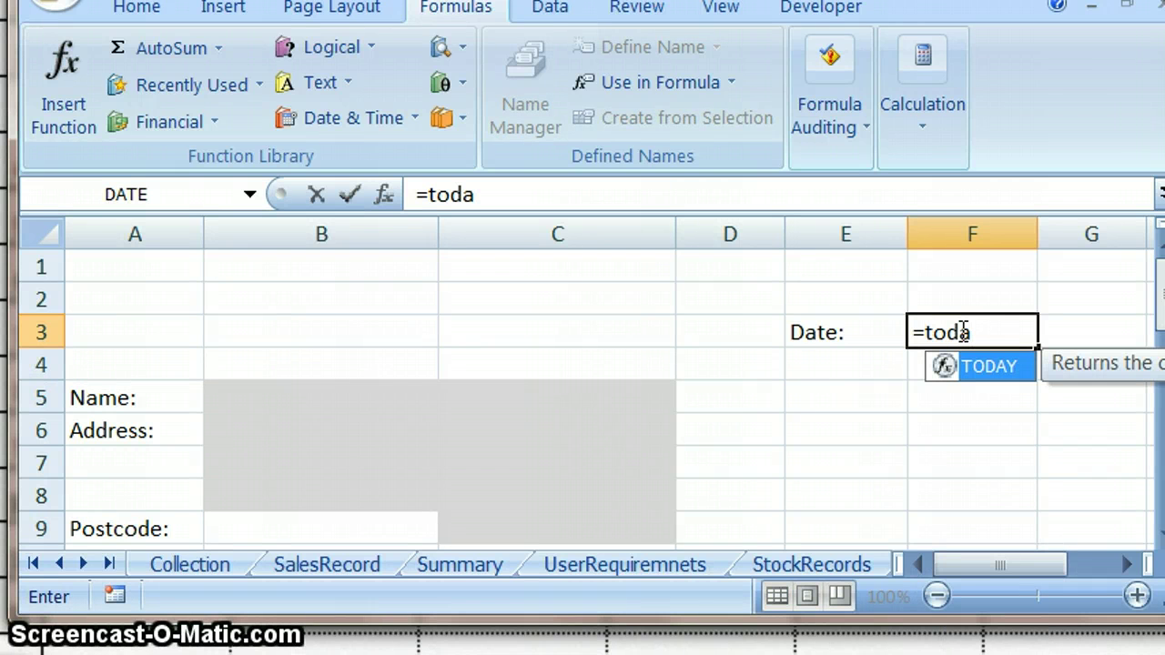
pyautogui.write('y()')
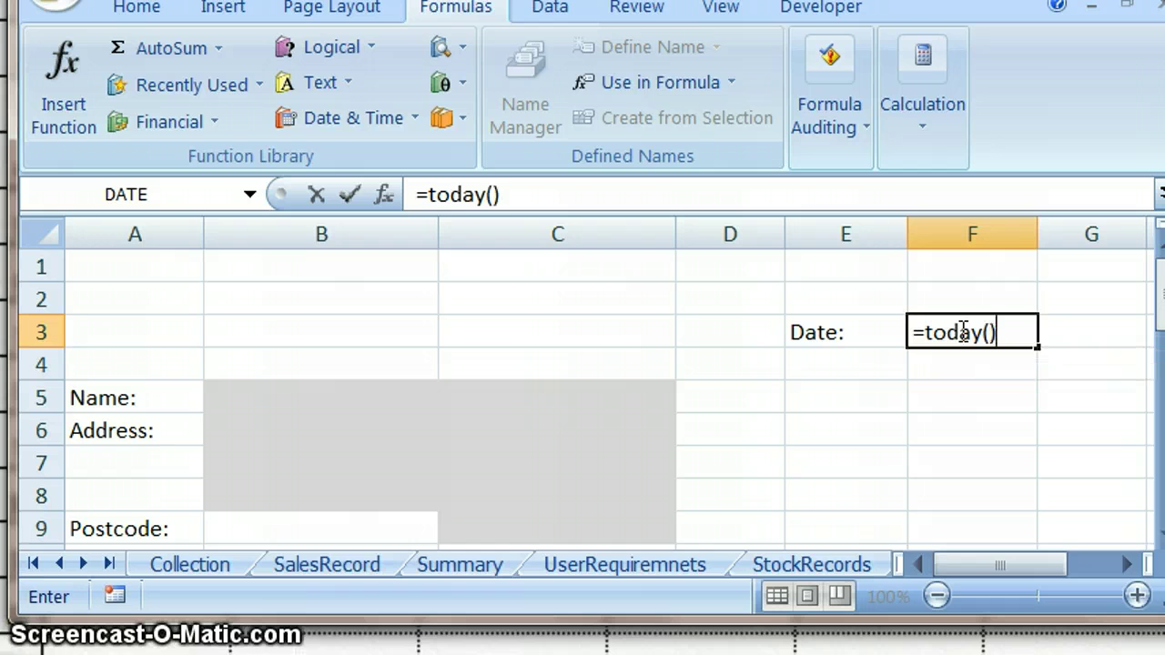
pyautogui.press('Return')
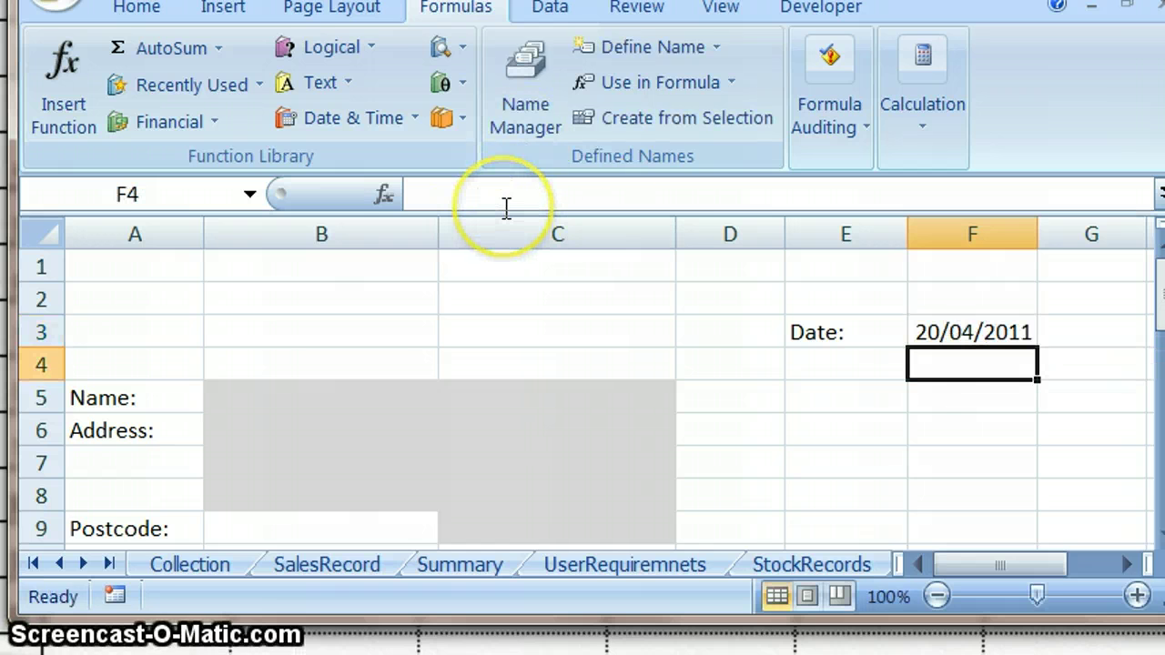
# - Format the date in F3 with the custom number format dd mmm yyyy, using spaces instead of slashes
pyautogui.click(972, 333)
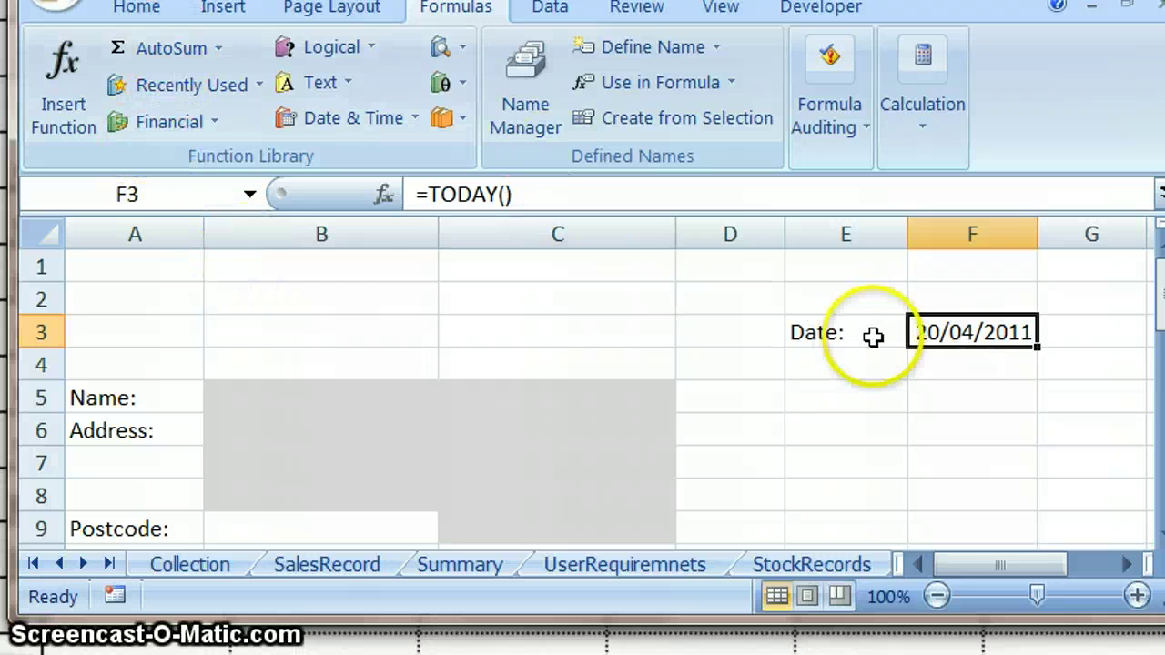
pyautogui.rightClick(929, 336)
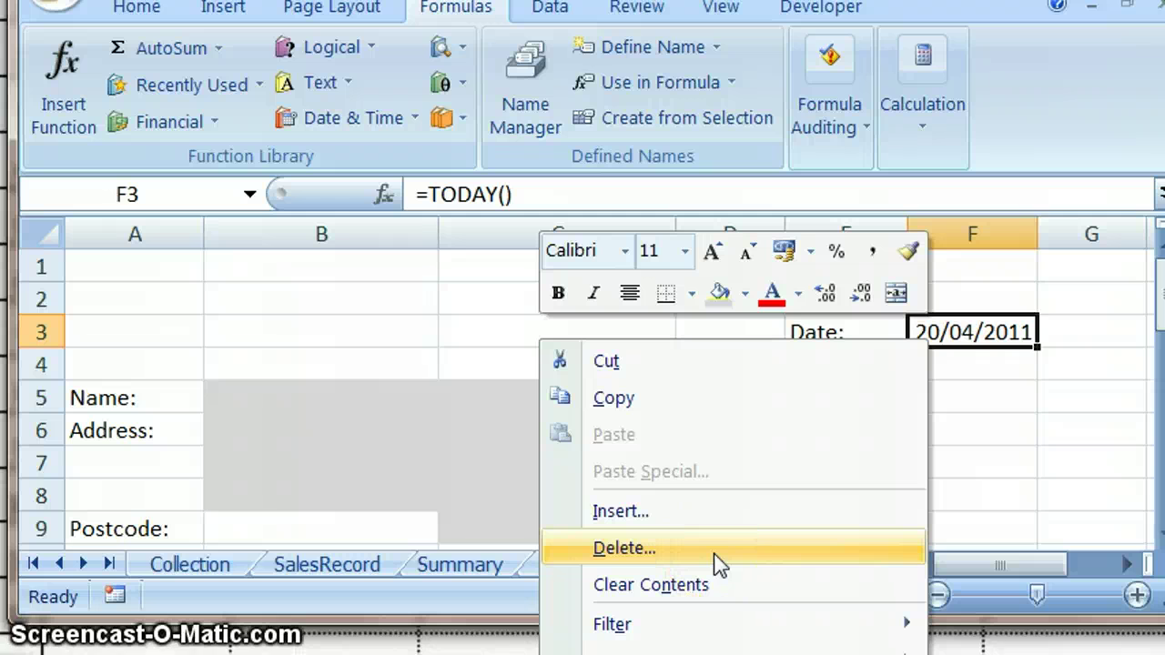
pyautogui.click(628, 654)
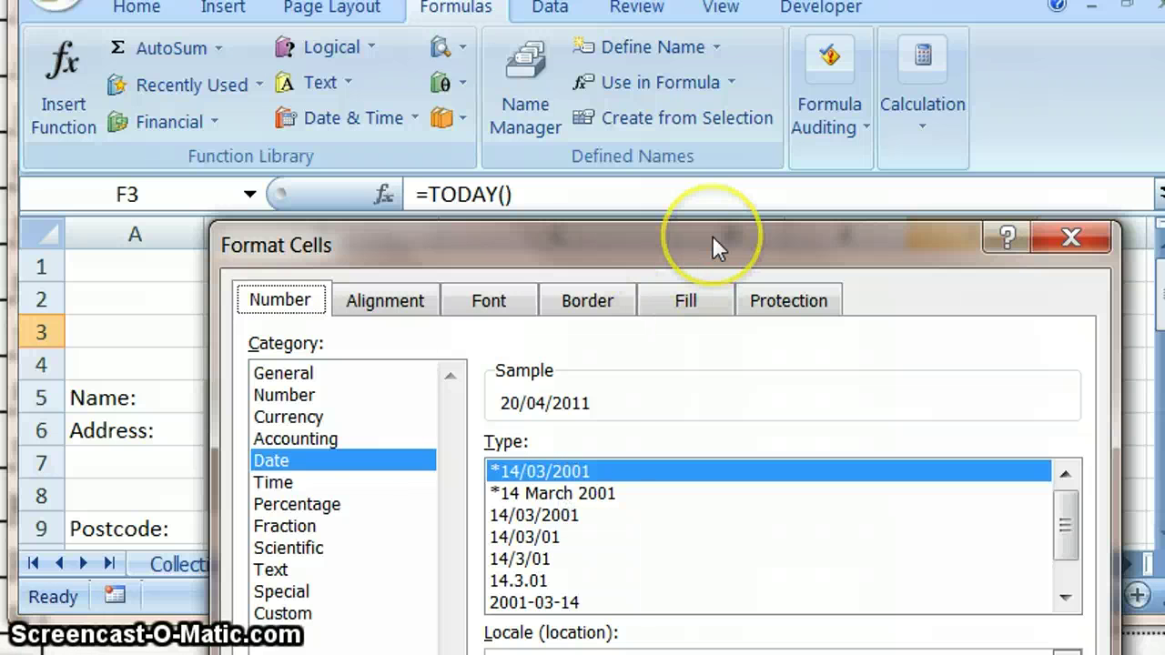
pyautogui.moveTo(716, 247); pyautogui.dragTo(691, 101)
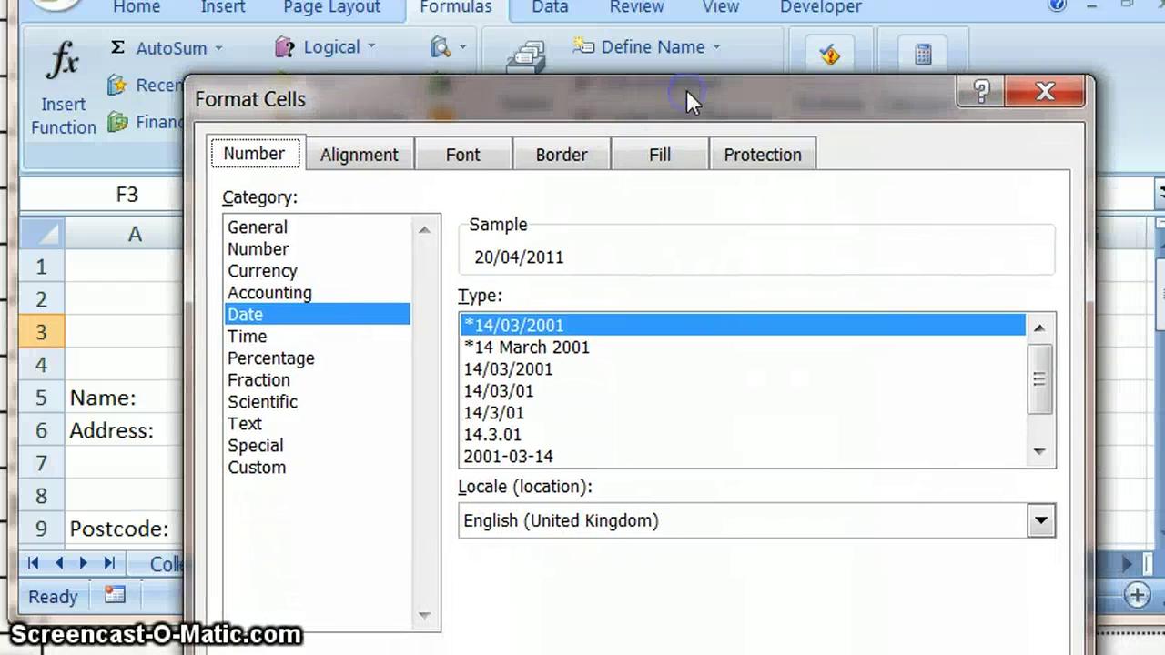
pyautogui.click(264, 467)
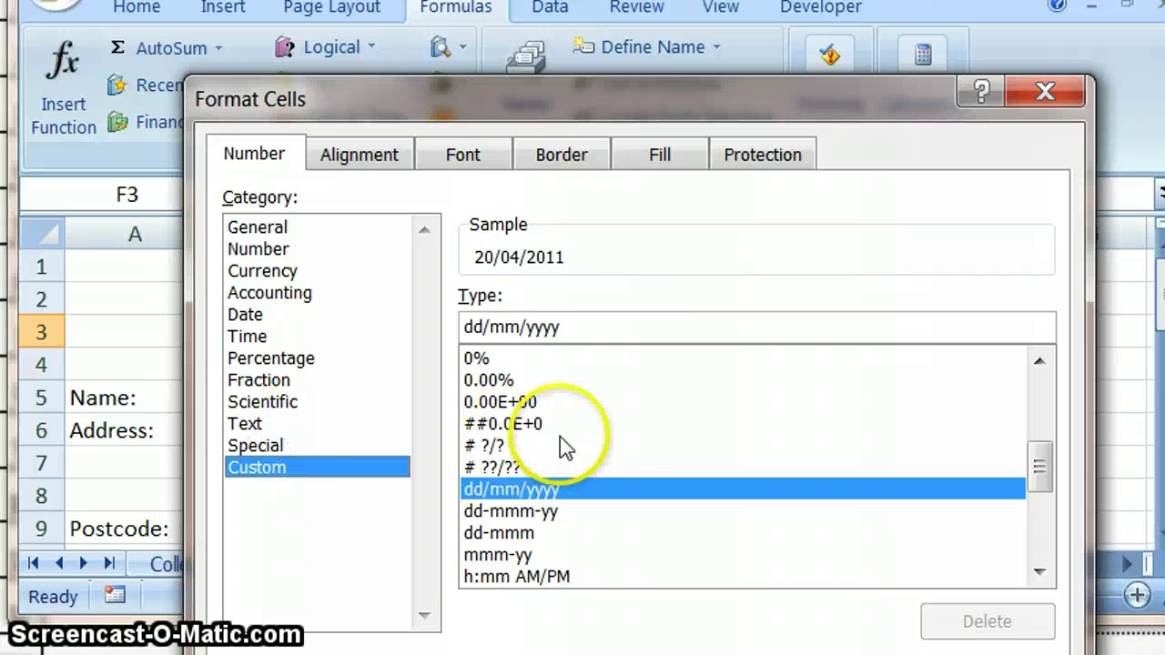
pyautogui.click(518, 326)
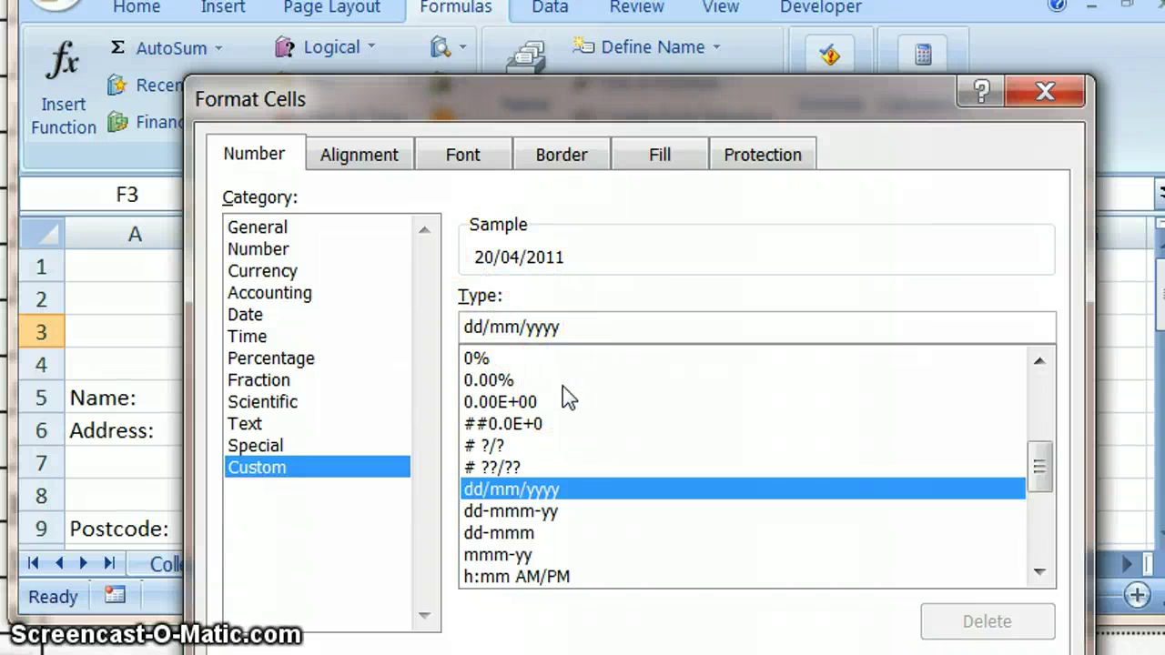
pyautogui.write('a')
pyautogui.press('BackSpace')
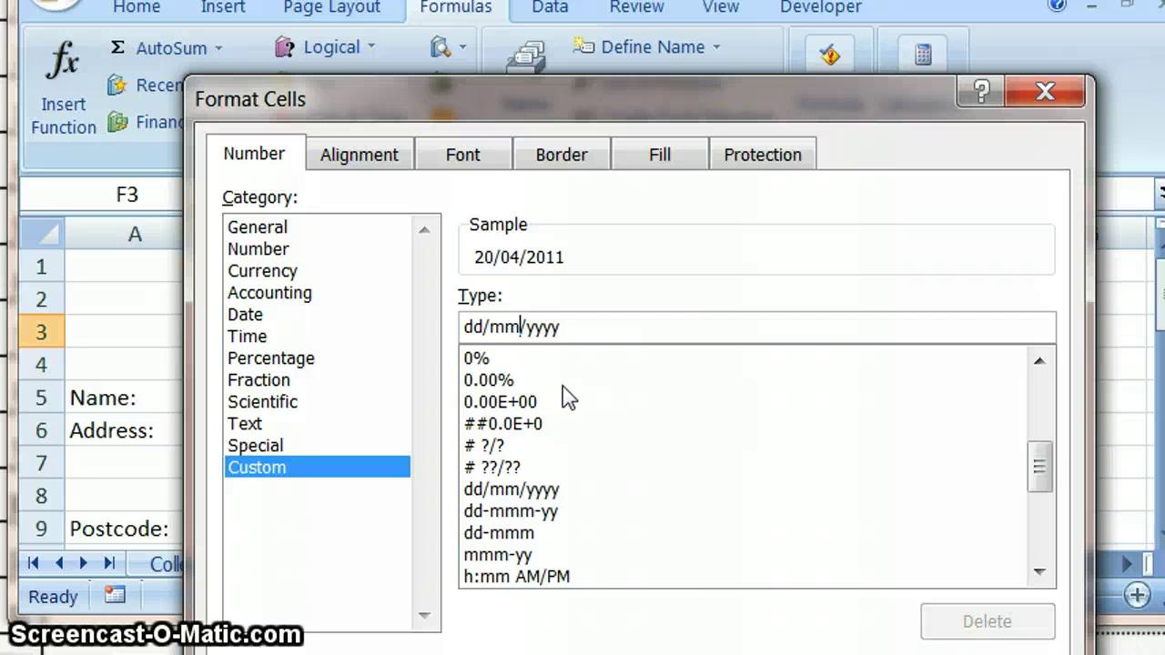
pyautogui.write('m')
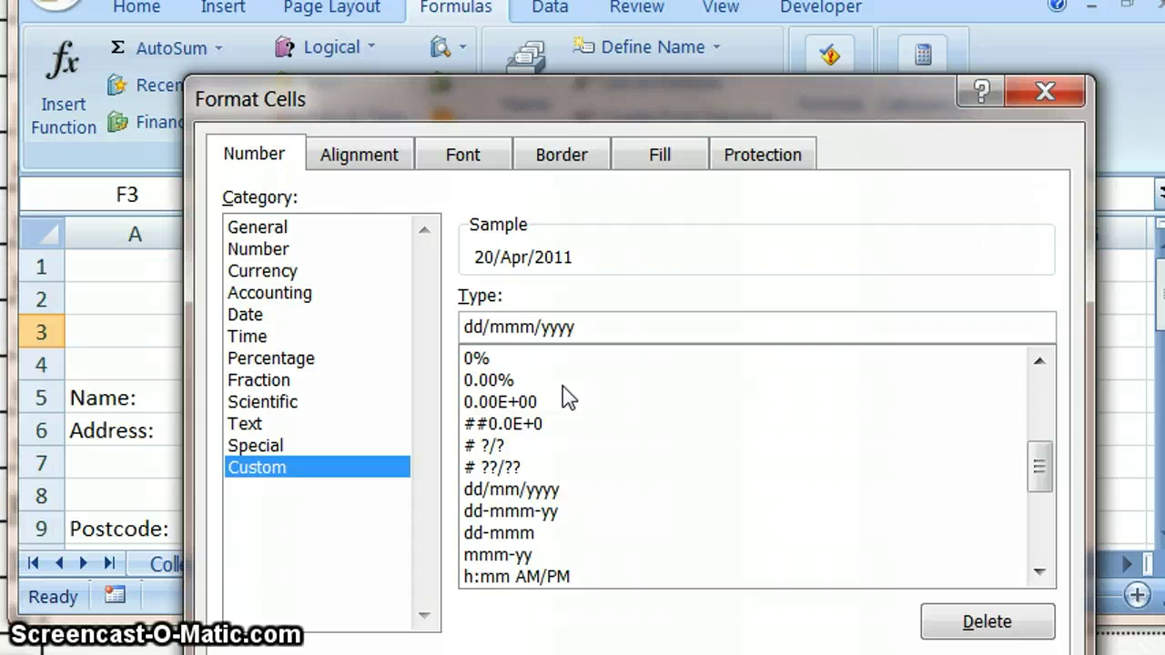
pyautogui.press('Delete')
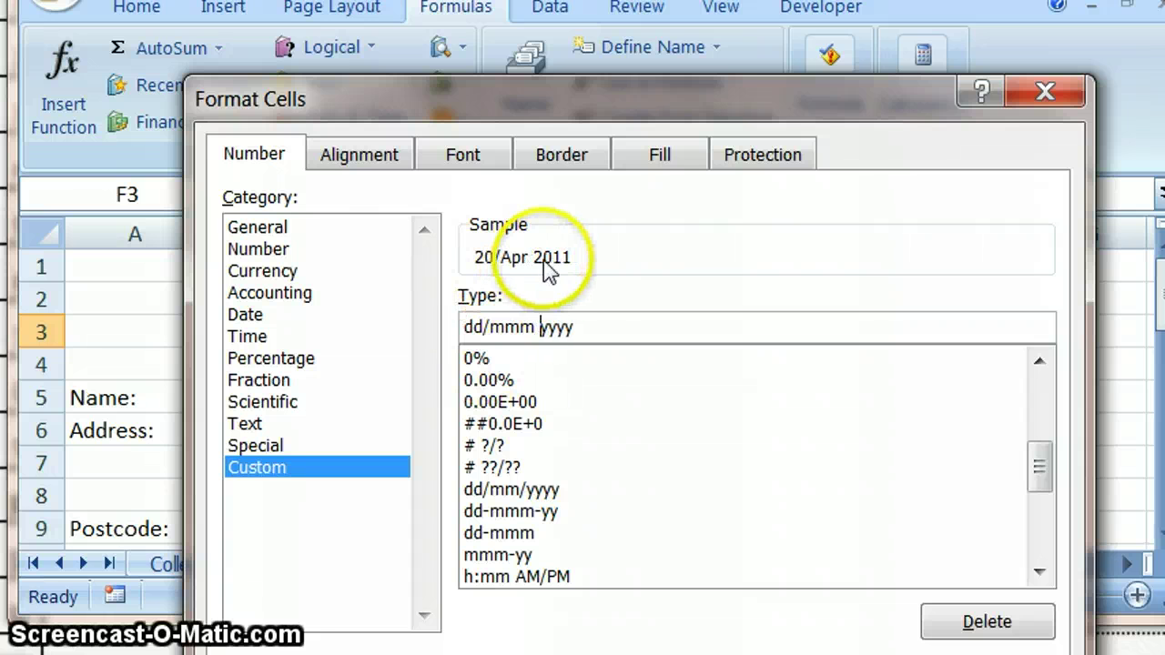
pyautogui.click(487, 326)
pyautogui.press('BackSpace')
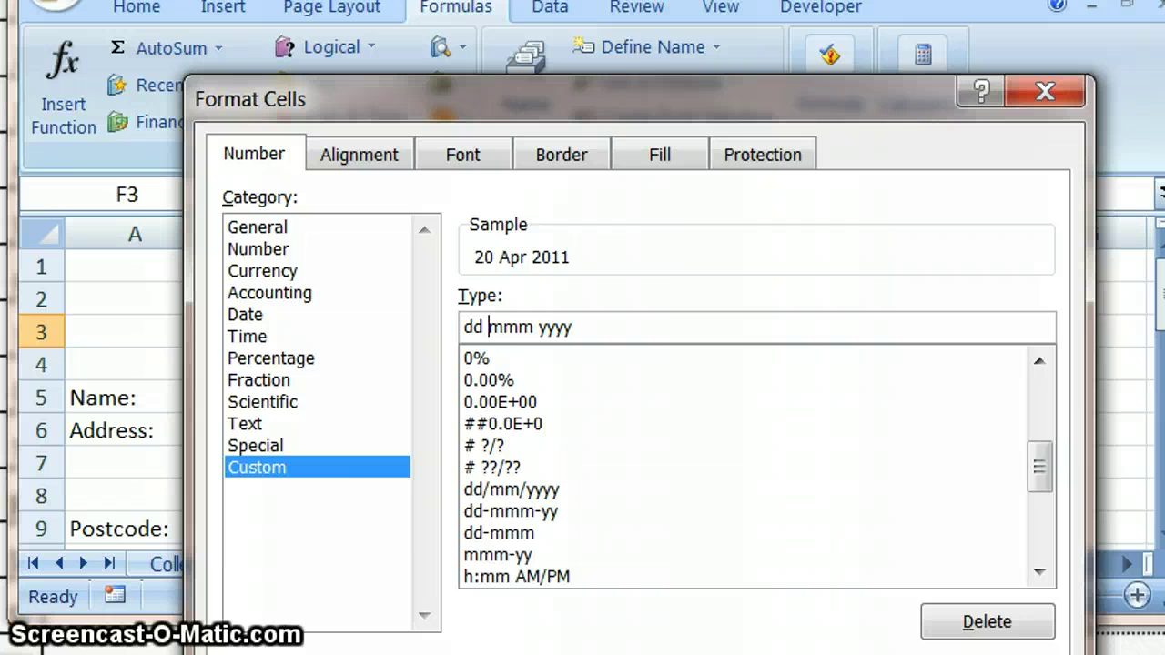
pyautogui.press('Return')
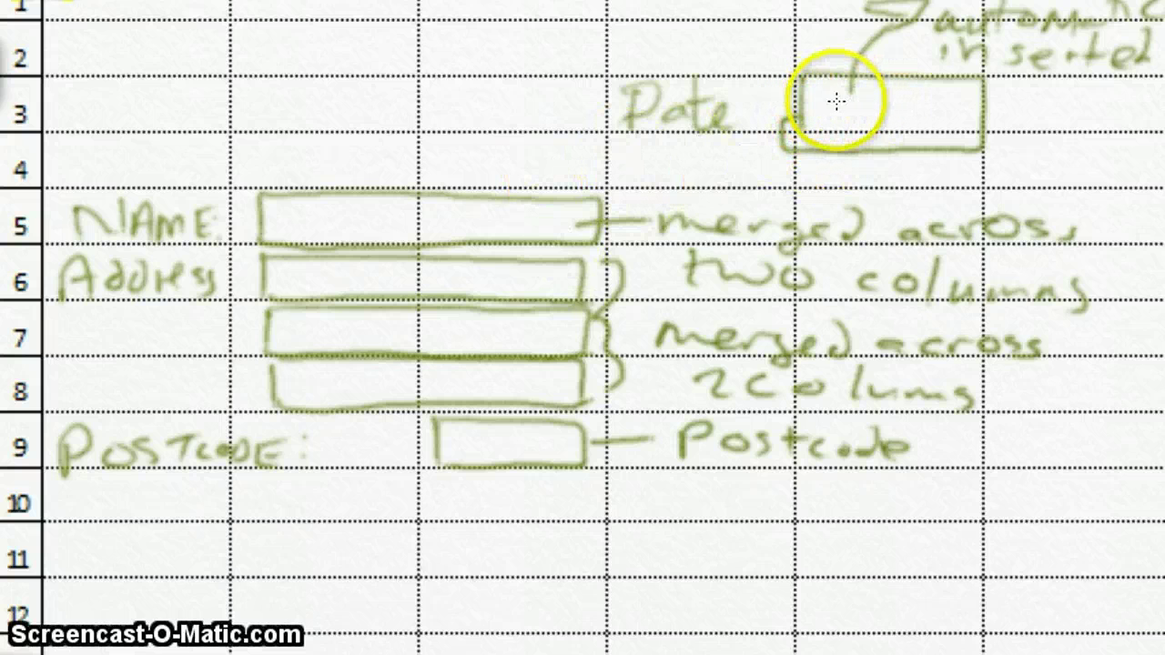
# - In the hand-drawn layout sketch, handwrite =Today() in the Date box and annotate it with an arrow leading to a note below
pyautogui.moveTo(835, 101)
pyautogui.mouseDown()
pyautogui.moveTo(856, 97)
pyautogui.moveTo(824, 121)
pyautogui.moveTo(901, 96)
pyautogui.moveTo(886, 118)
pyautogui.mouseUp()
pyautogui.moveTo(910, 108)
pyautogui.mouseDown()
pyautogui.moveTo(963, 105)
pyautogui.moveTo(944, 123)
pyautogui.mouseUp()
pyautogui.moveTo(979, 105)
pyautogui.mouseDown()
pyautogui.moveTo(966, 114)
pyautogui.moveTo(1005, 134)
pyautogui.mouseUp()
pyautogui.moveTo(1050, 110); pyautogui.dragTo(1046, 136)
pyautogui.moveTo(1072, 100)
pyautogui.mouseDown()
pyautogui.moveTo(1079, 134)
pyautogui.moveTo(1104, 117)
pyautogui.mouseUp()
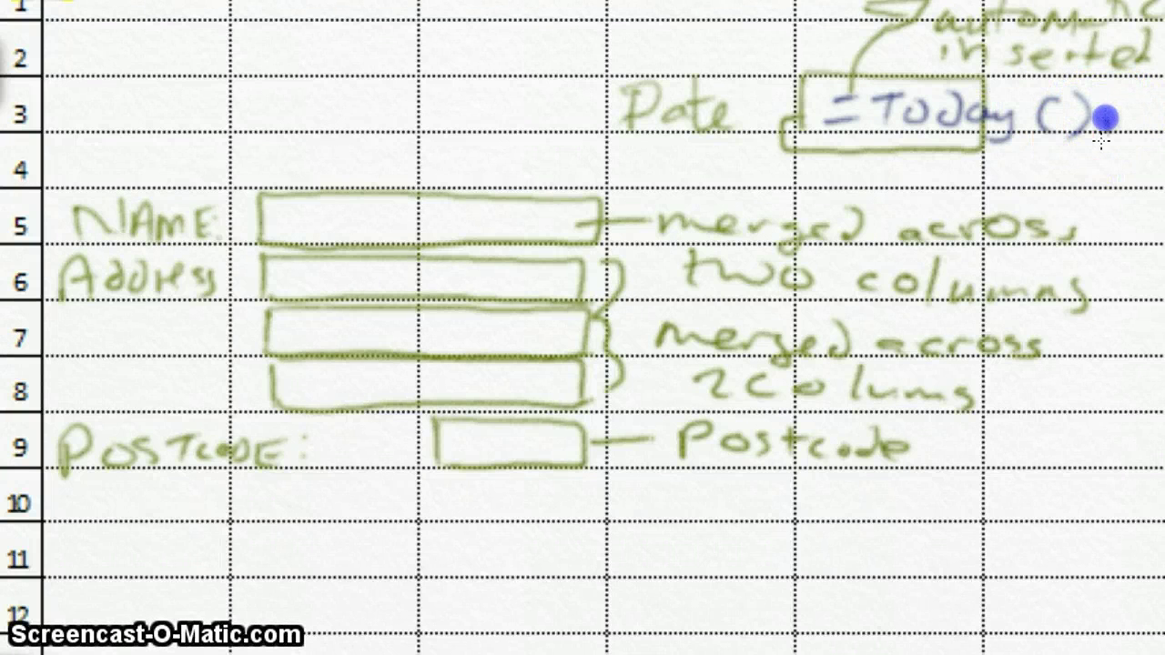
pyautogui.moveTo(1017, 155); pyautogui.dragTo(1025, 176)
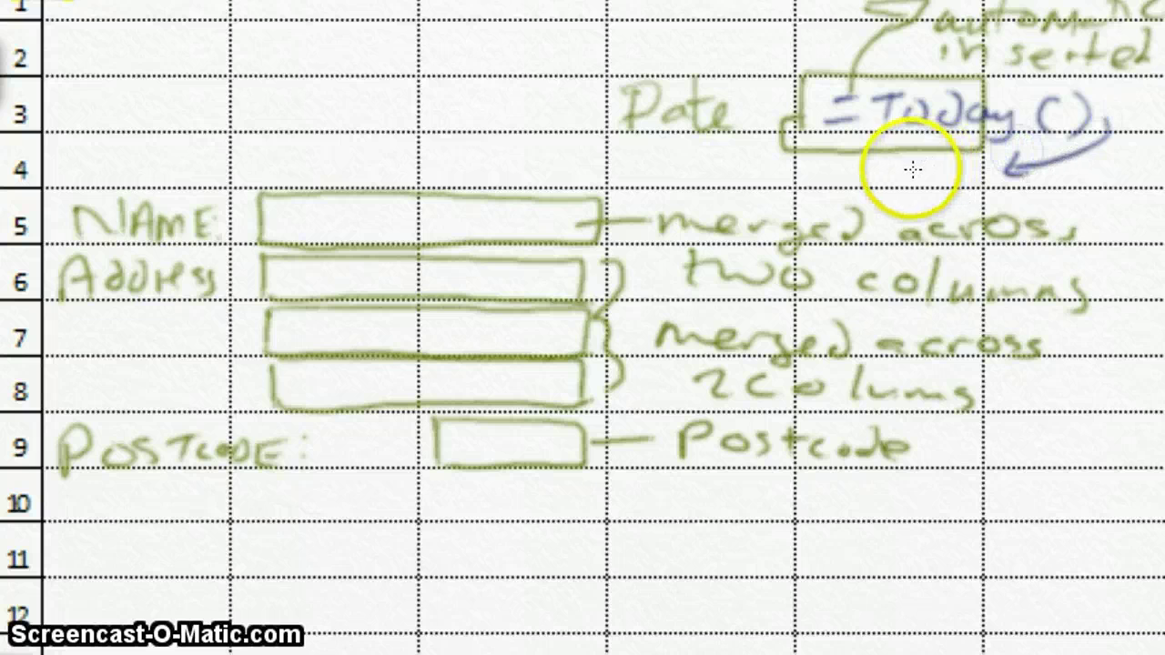
pyautogui.moveTo(898, 168)
pyautogui.mouseDown()
pyautogui.moveTo(894, 193)
pyautogui.moveTo(959, 182)
pyautogui.moveTo(990, 158)
pyautogui.moveTo(1119, 180)
pyautogui.moveTo(1105, 229)
pyautogui.moveTo(1149, 202)
pyautogui.mouseUp()
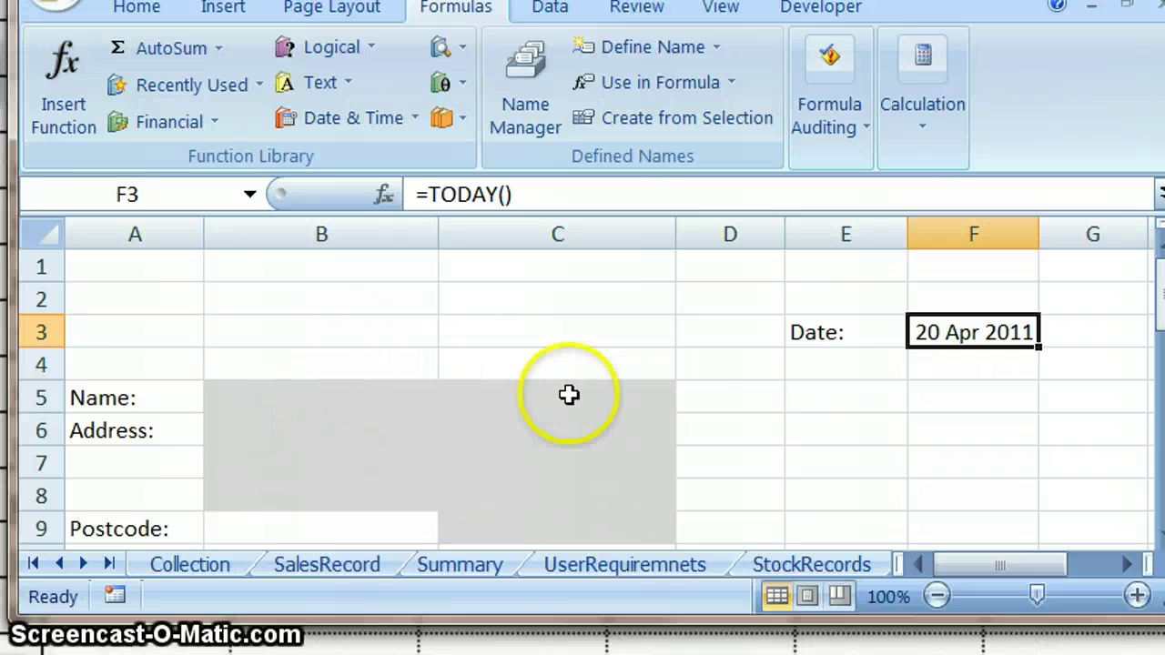
# - Enter the customer's title and full name in the Name field in B5
pyautogui.click(333, 396)
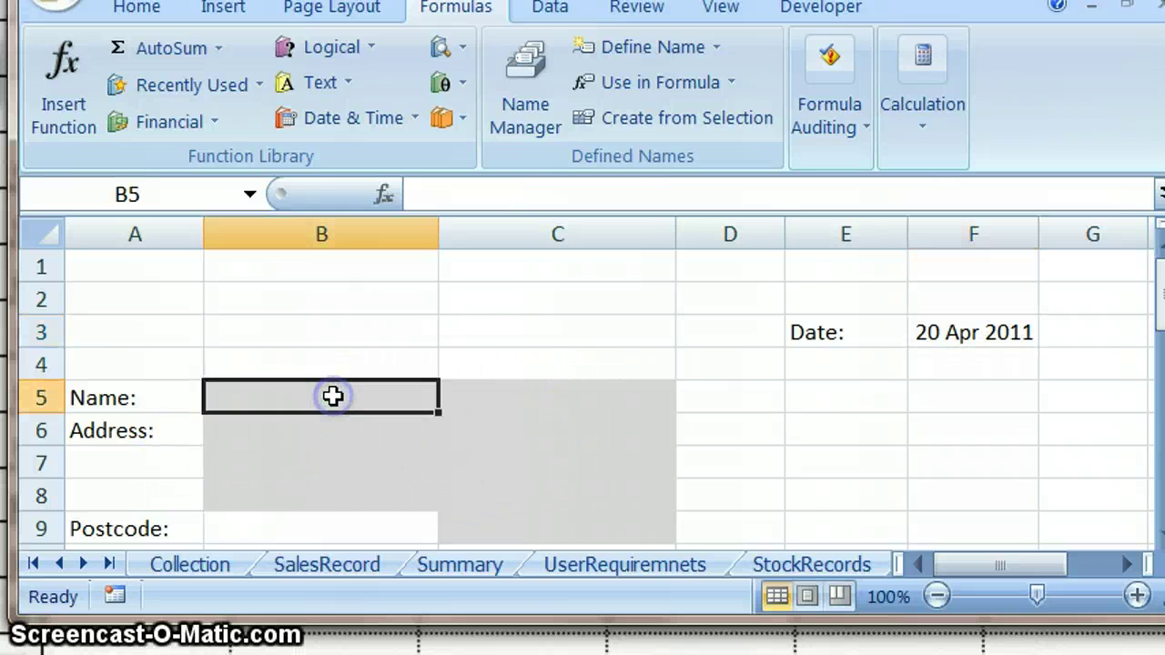
pyautogui.write('M')
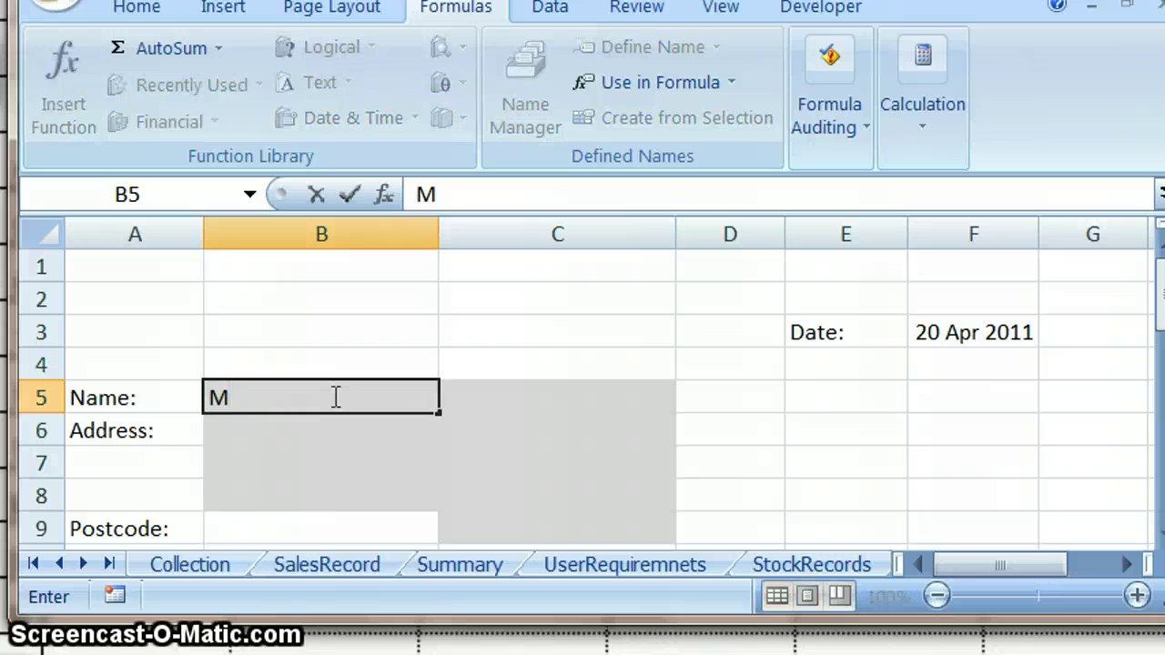
pyautogui.write('r ')
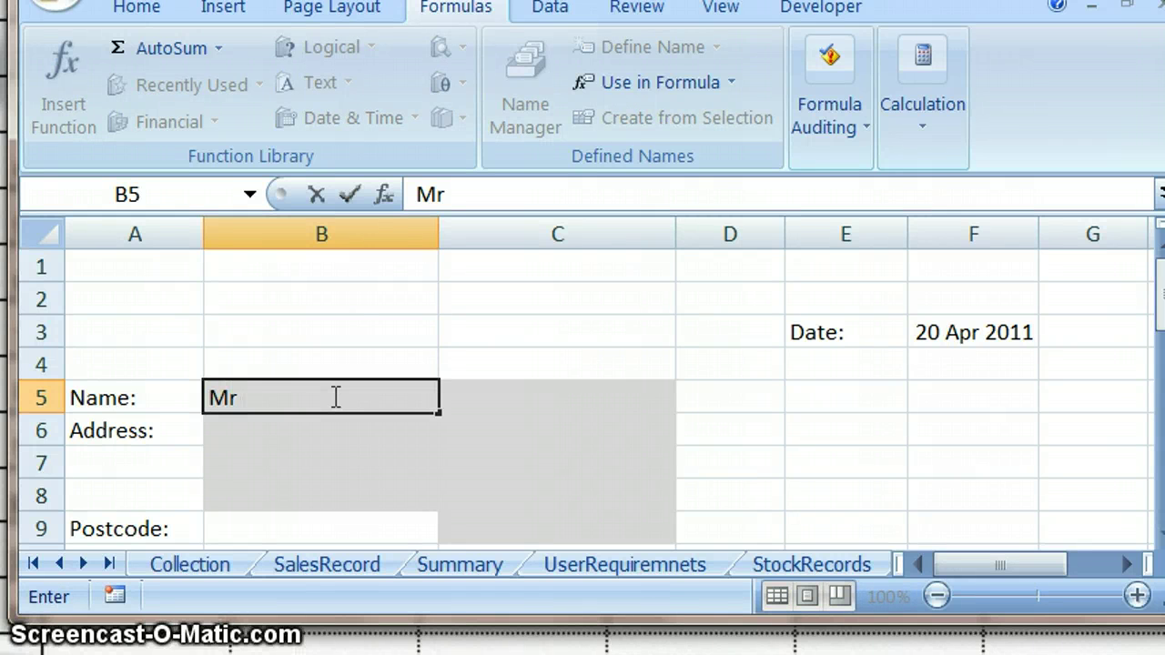
pyautogui.write('John Smith')
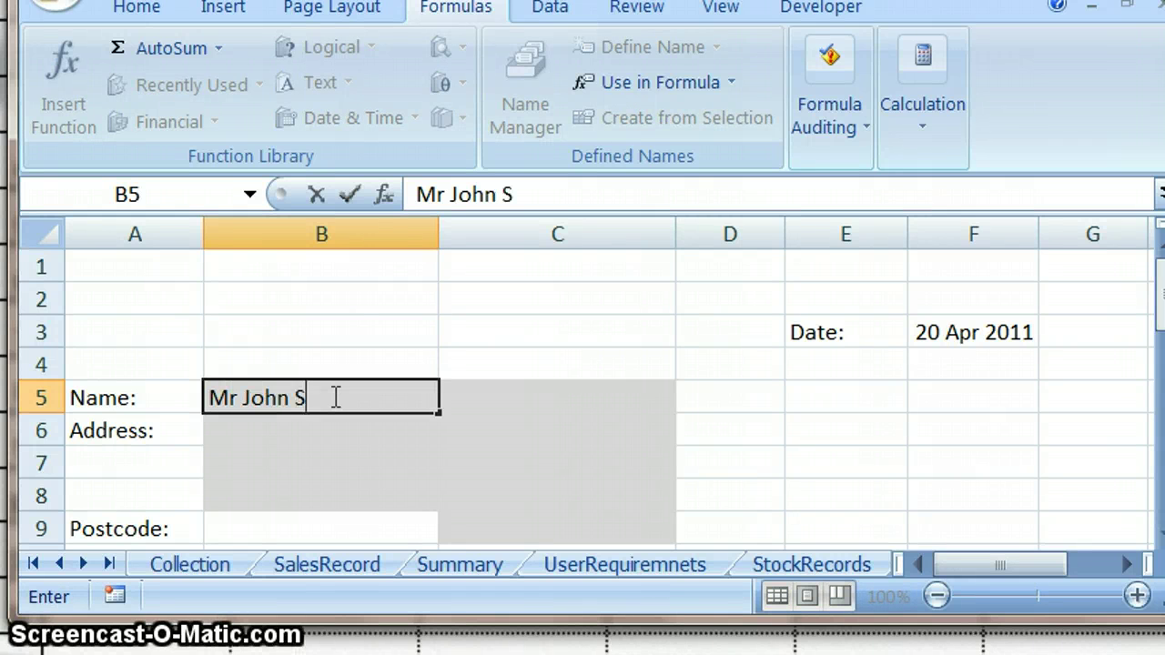
# - Enter the customer's street address in B6 and the town and city in B7
pyautogui.click(233, 438)
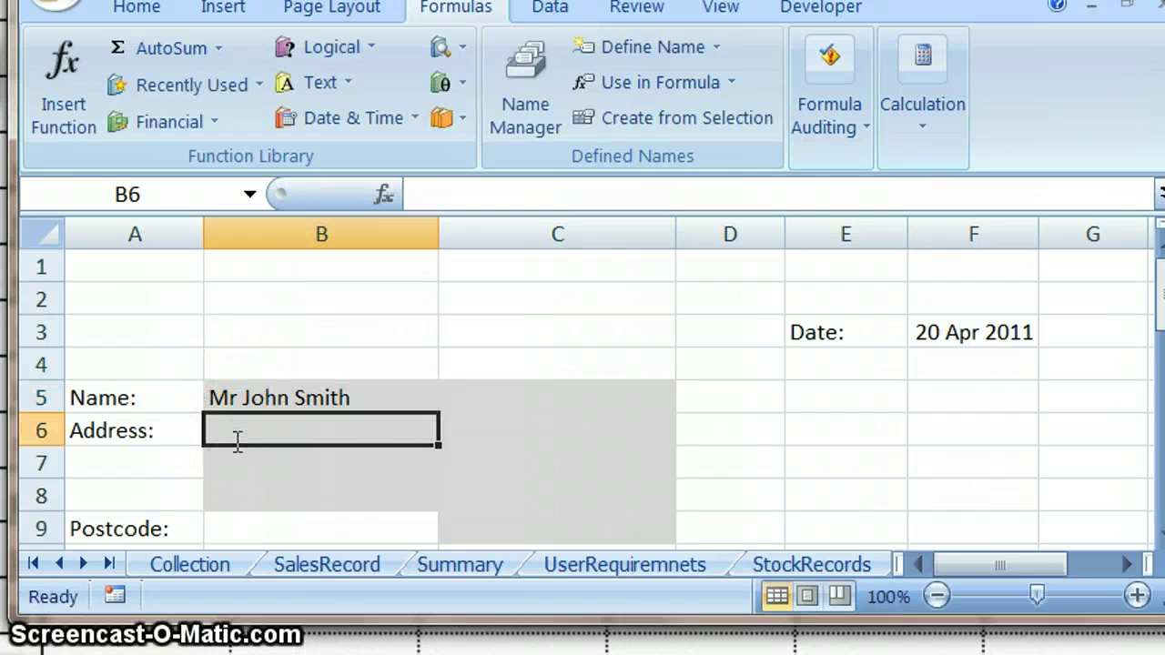
pyautogui.write('39 H')
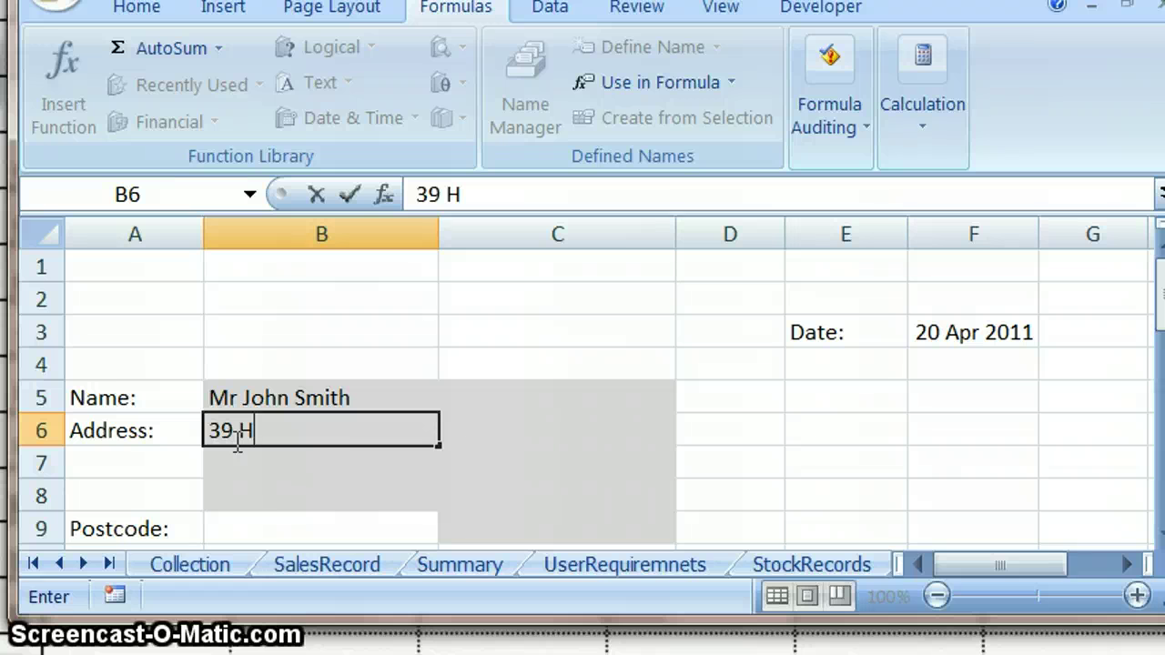
pyautogui.write('igh Street')
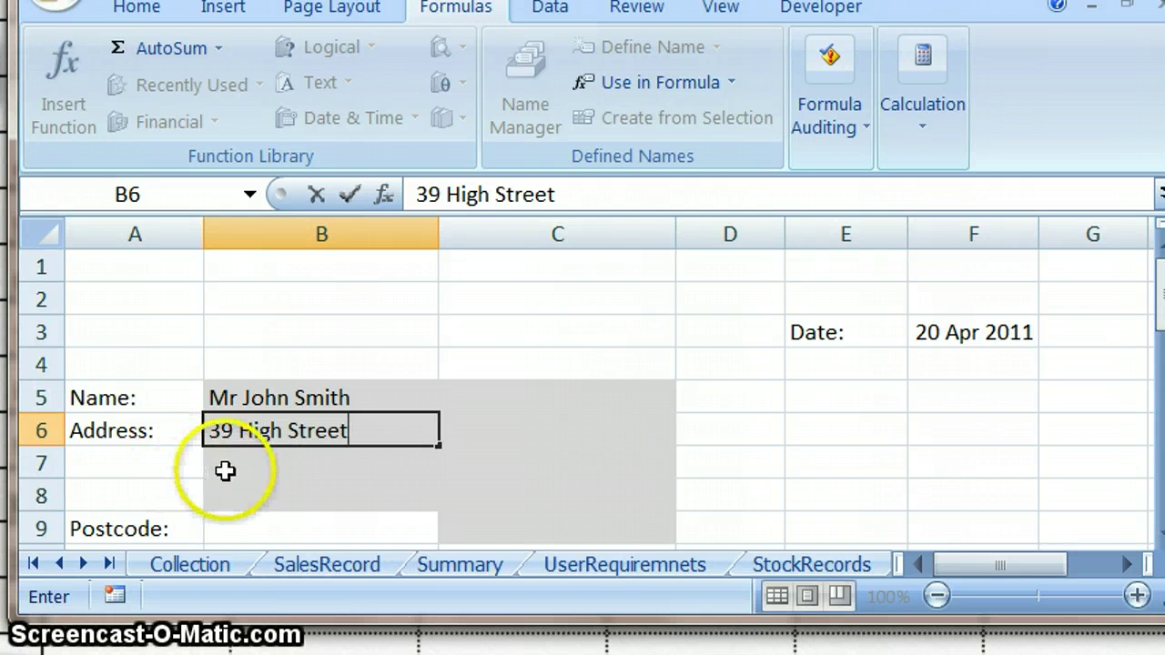
pyautogui.click(224, 470)
pyautogui.write('Ha')
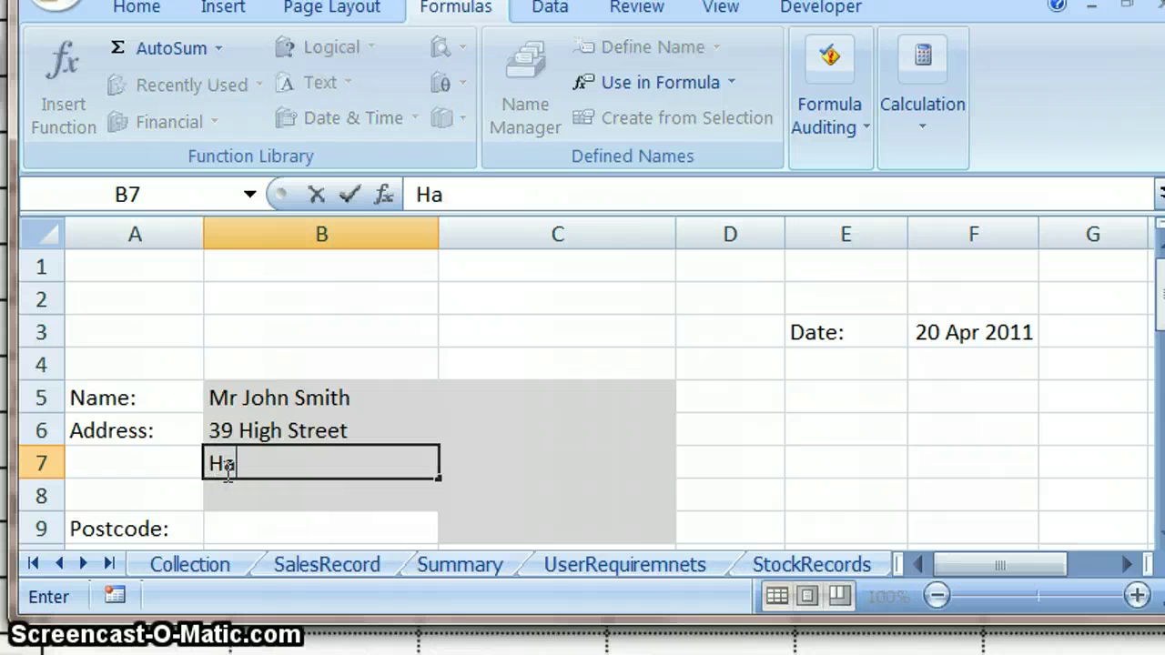
pyautogui.write('mpton, Lon')
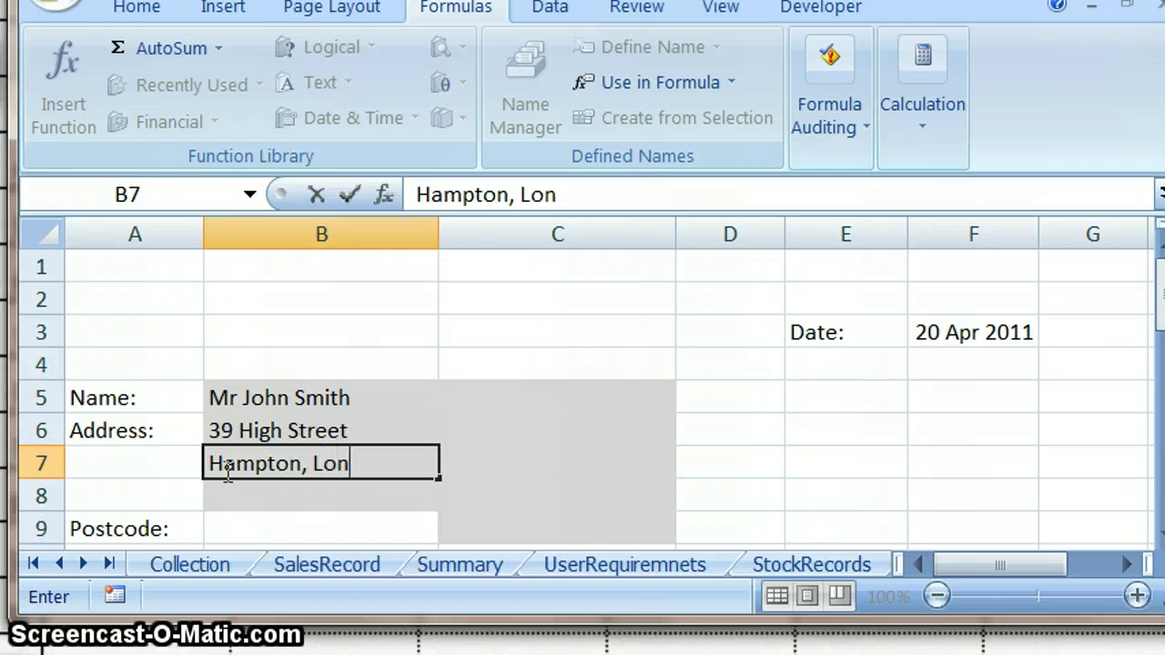
pyautogui.write('don')
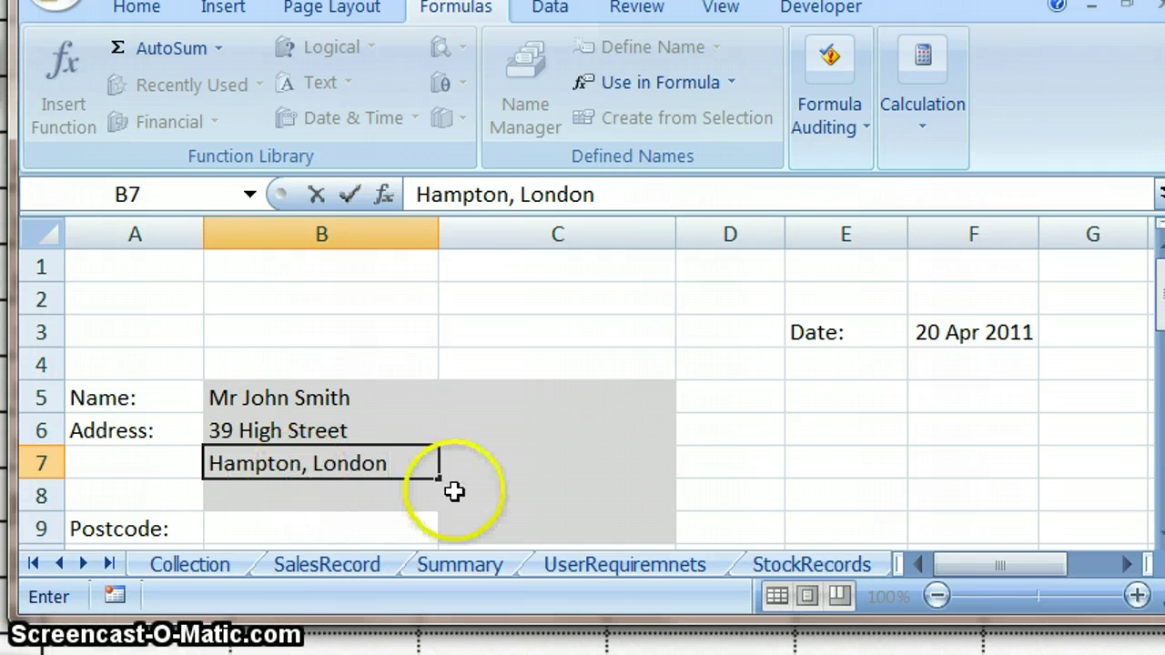
# - Enter the customer's postcode in the shaded cell C9
pyautogui.click(503, 527)
pyautogui.write('TW')
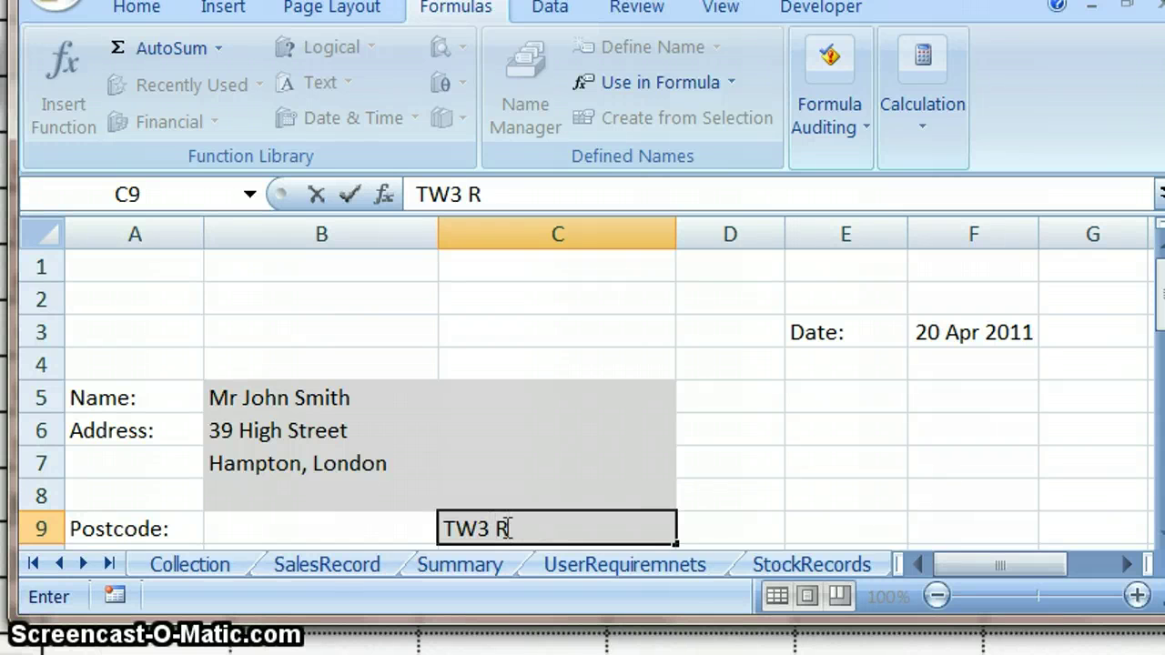
pyautogui.write('3 5RT')
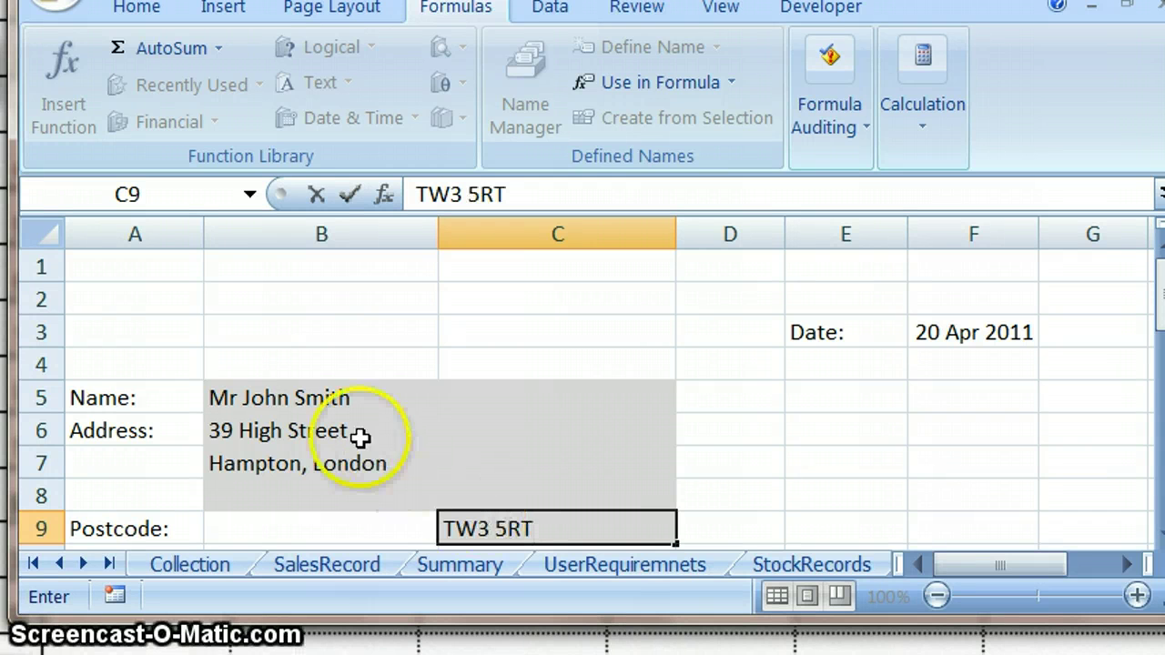
# - Right-align the customer details in the range B5:C9
pyautogui.click(312, 403)
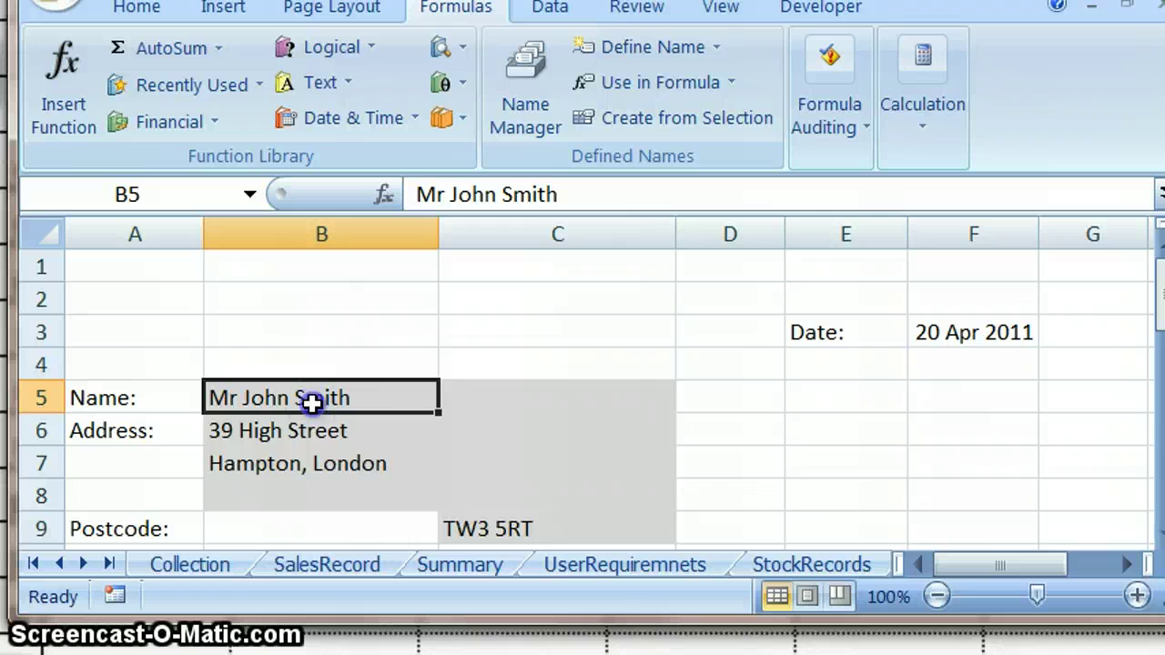
pyautogui.moveTo(313, 403); pyautogui.dragTo(528, 520)
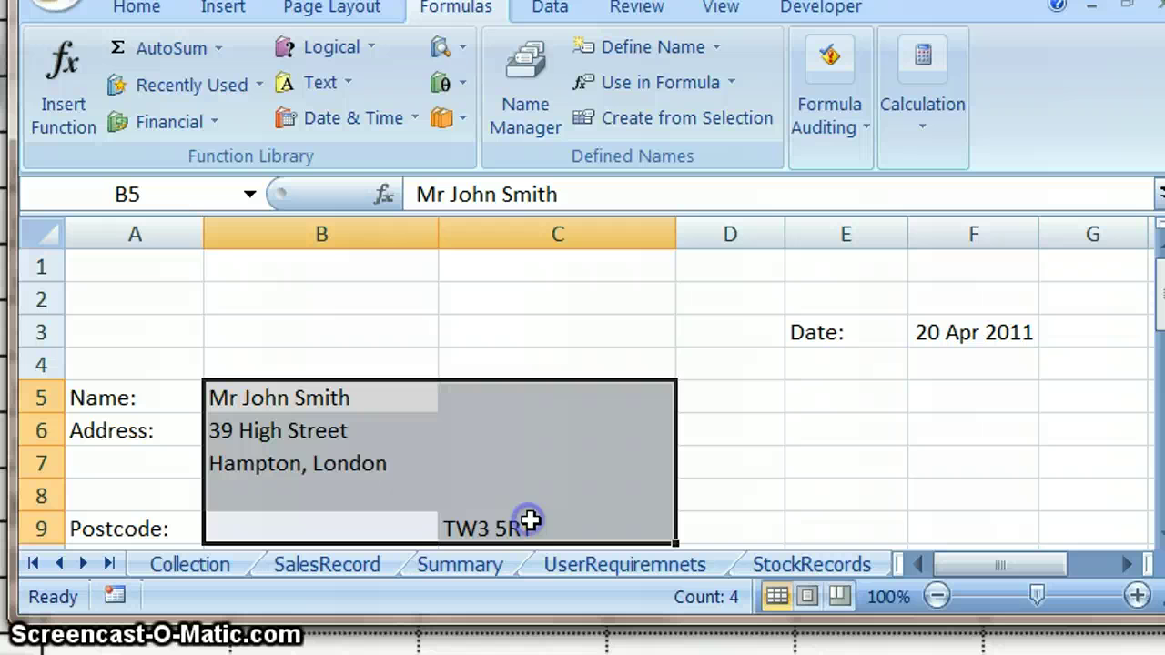
pyautogui.click(136, 13)
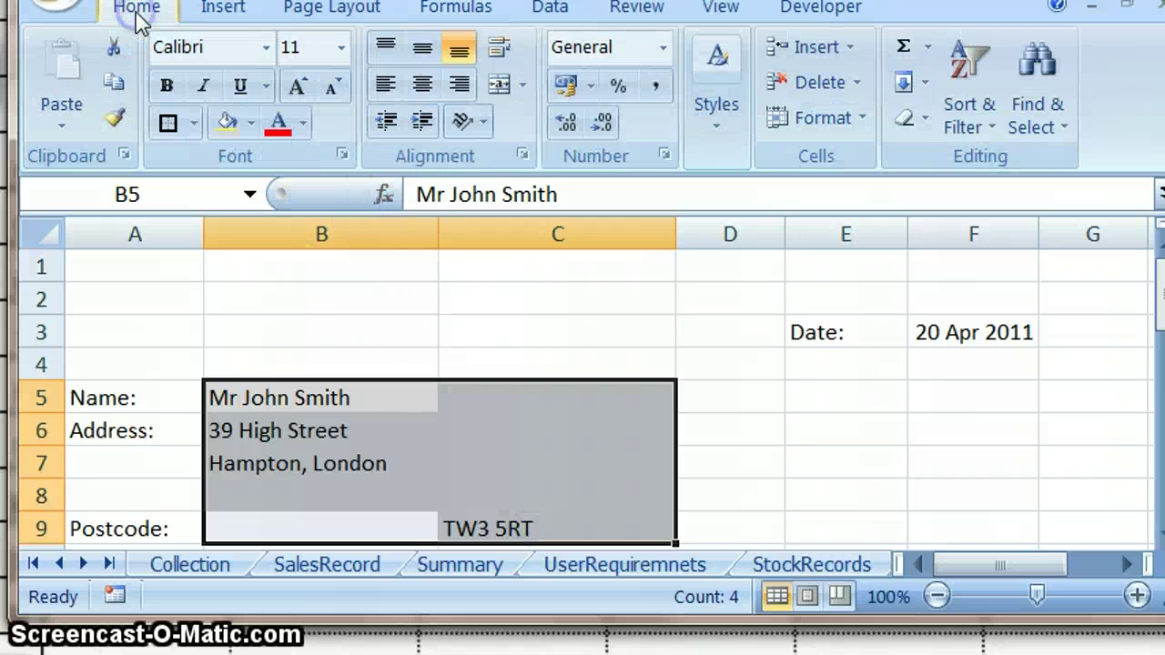
pyautogui.click(459, 85)
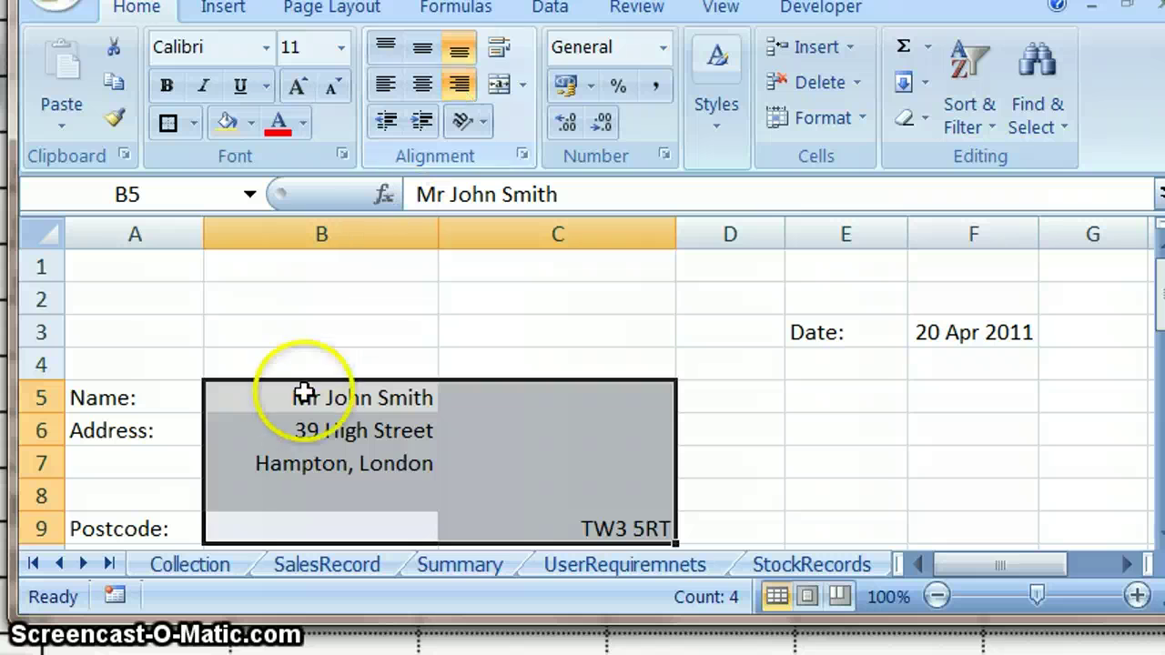
# - Merge and center the name line B5:C5 and the address lines B6:C6 and B7:C7 across columns B and C
pyautogui.moveTo(300, 401); pyautogui.dragTo(546, 414)
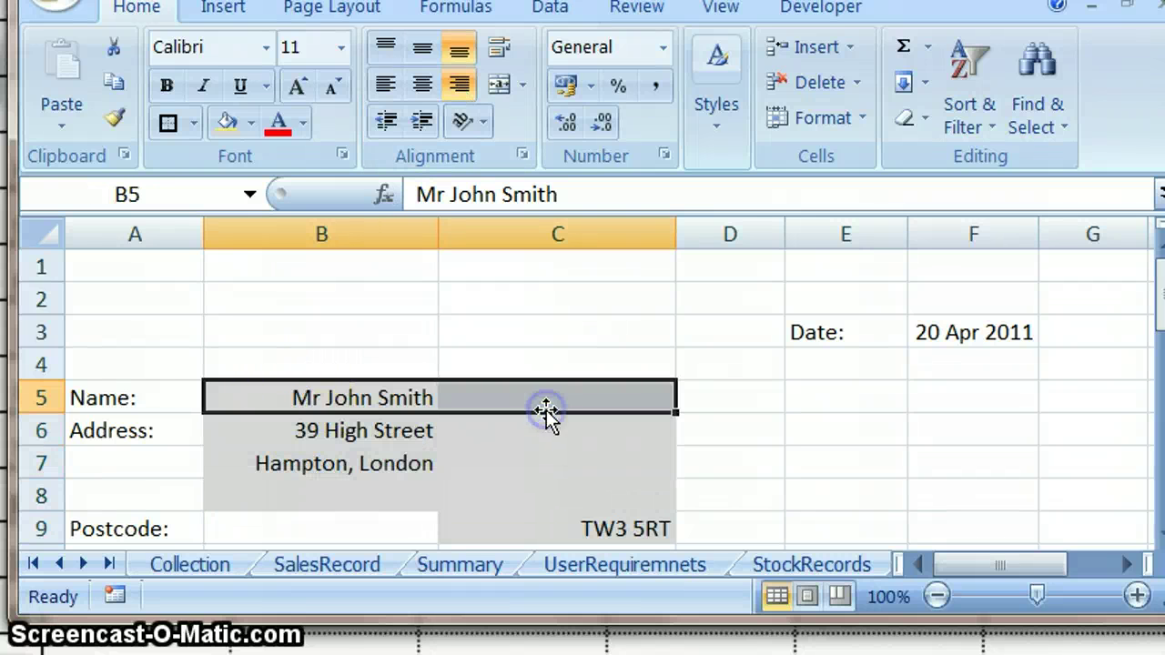
pyautogui.click(502, 84)
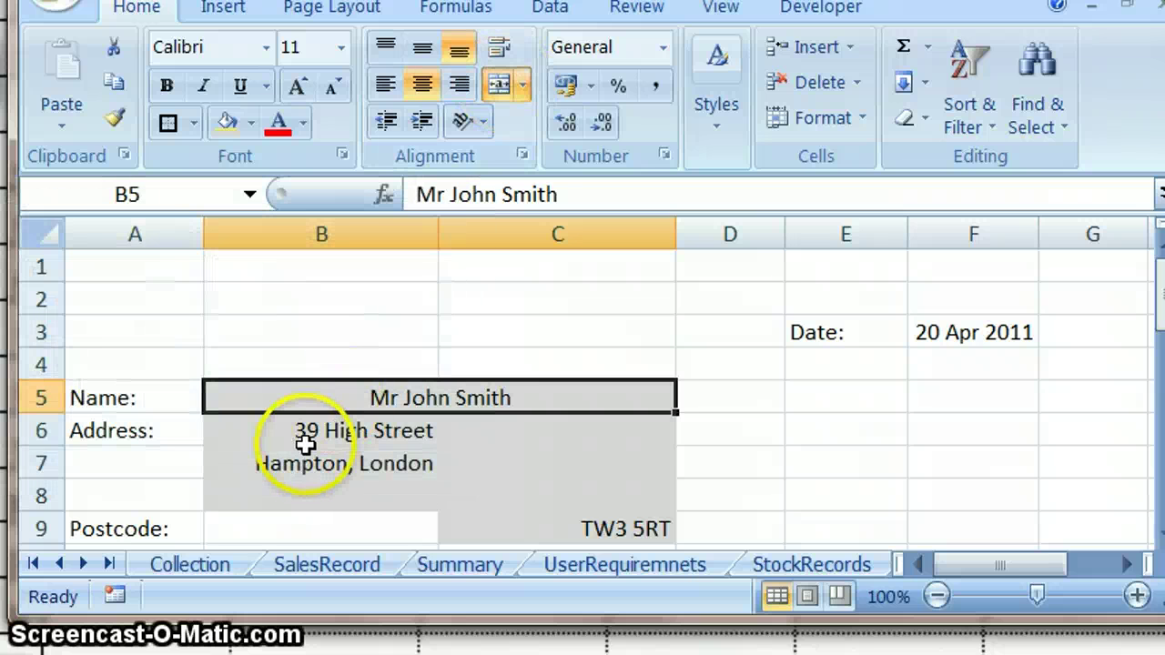
pyautogui.moveTo(306, 424); pyautogui.dragTo(475, 424)
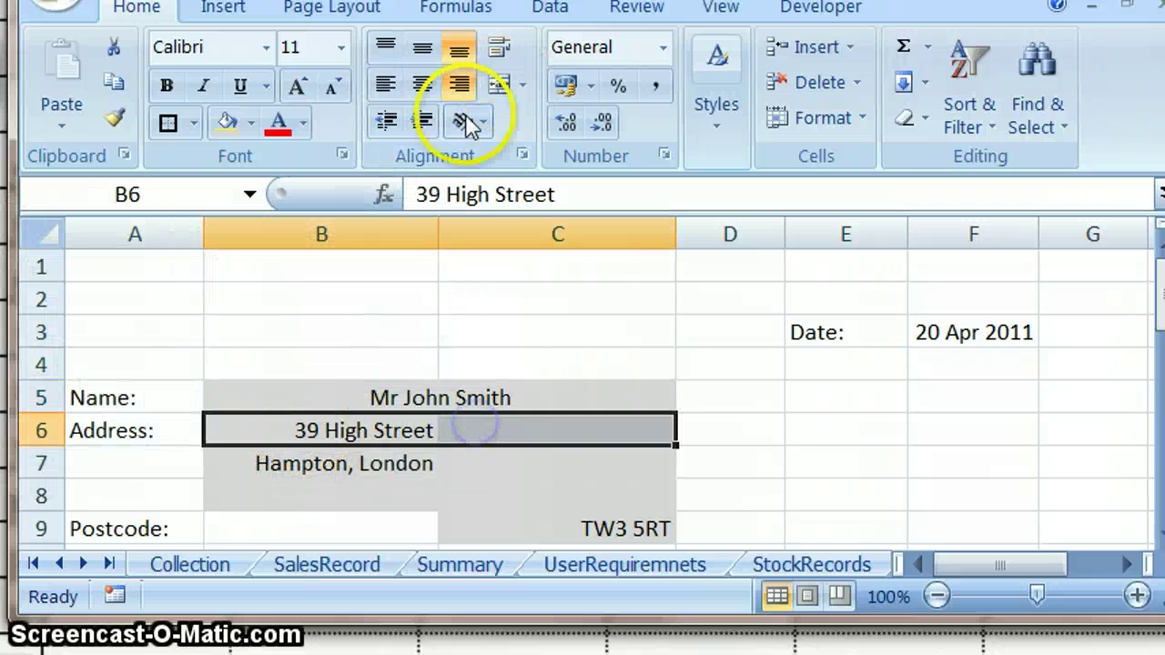
pyautogui.click(498, 84)
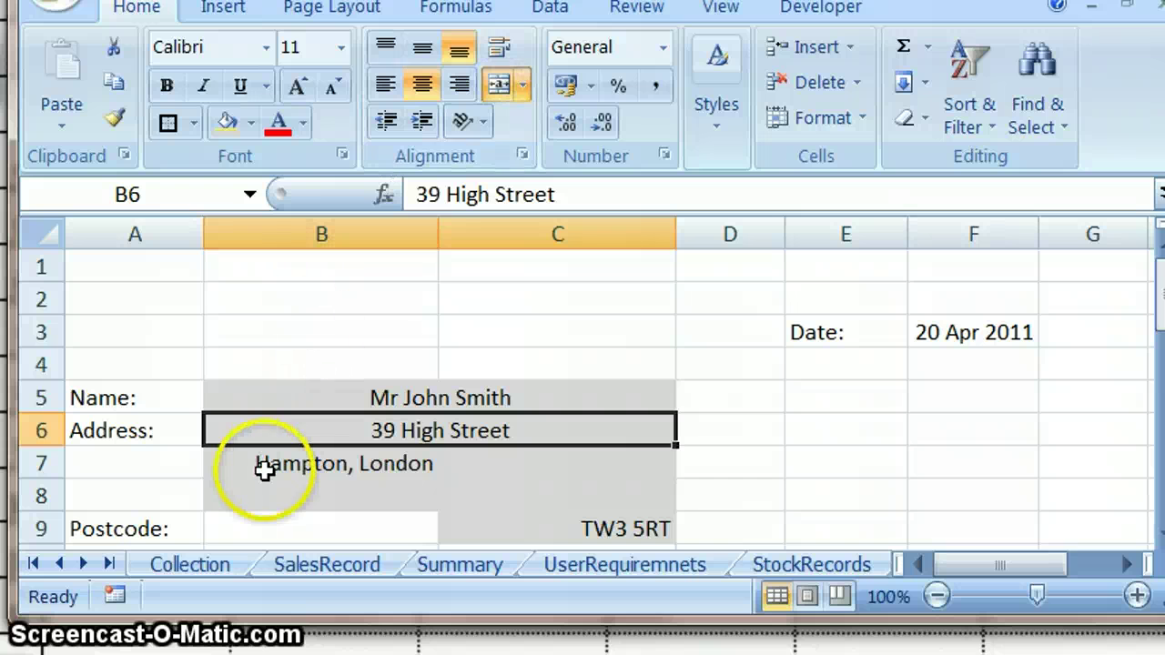
pyautogui.moveTo(264, 473); pyautogui.dragTo(544, 464)
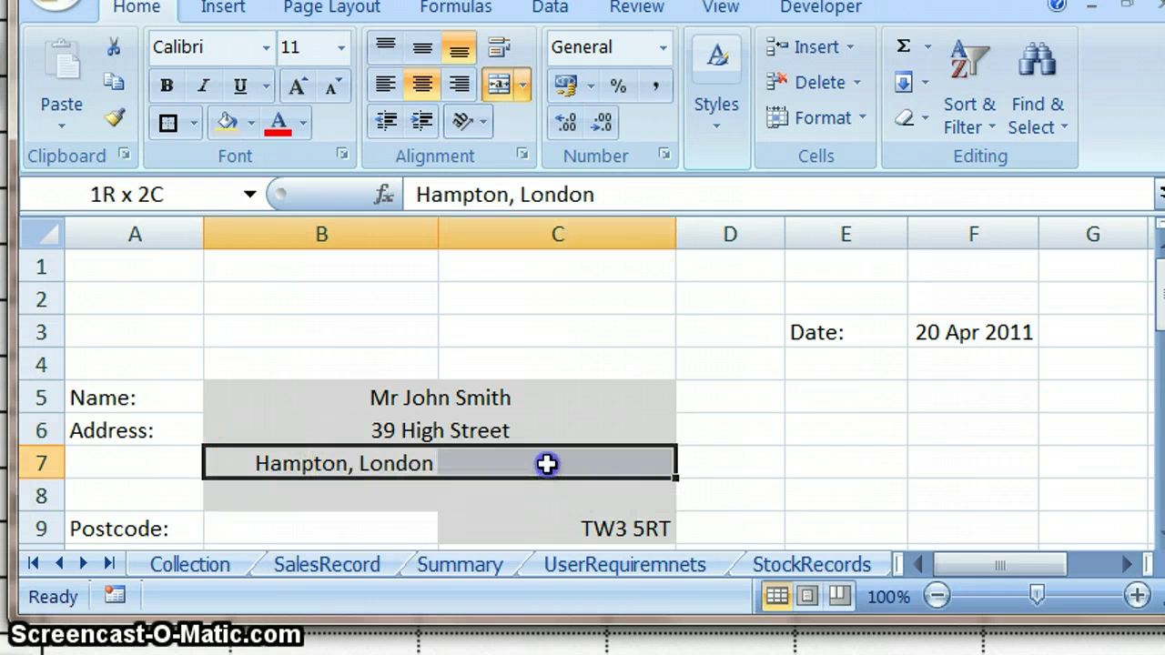
pyautogui.click(499, 84)
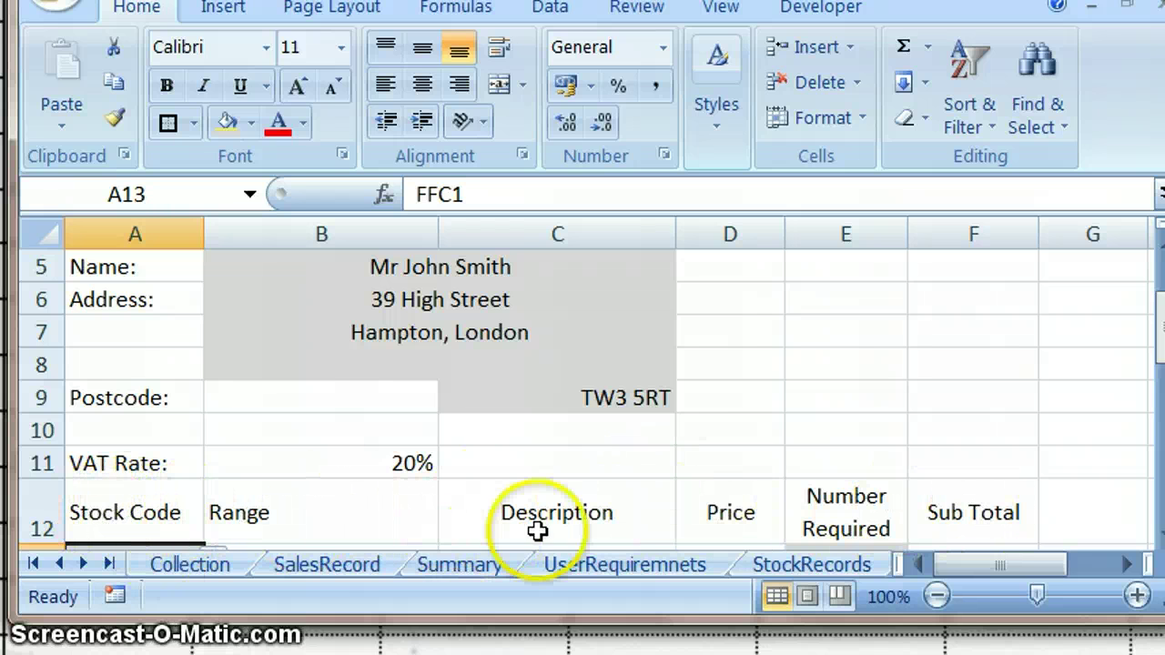
# - Try top and bottom vertical alignment on the column headings in A12:F12, returning them to middle alignment
pyautogui.moveTo(100, 515); pyautogui.dragTo(956, 520)
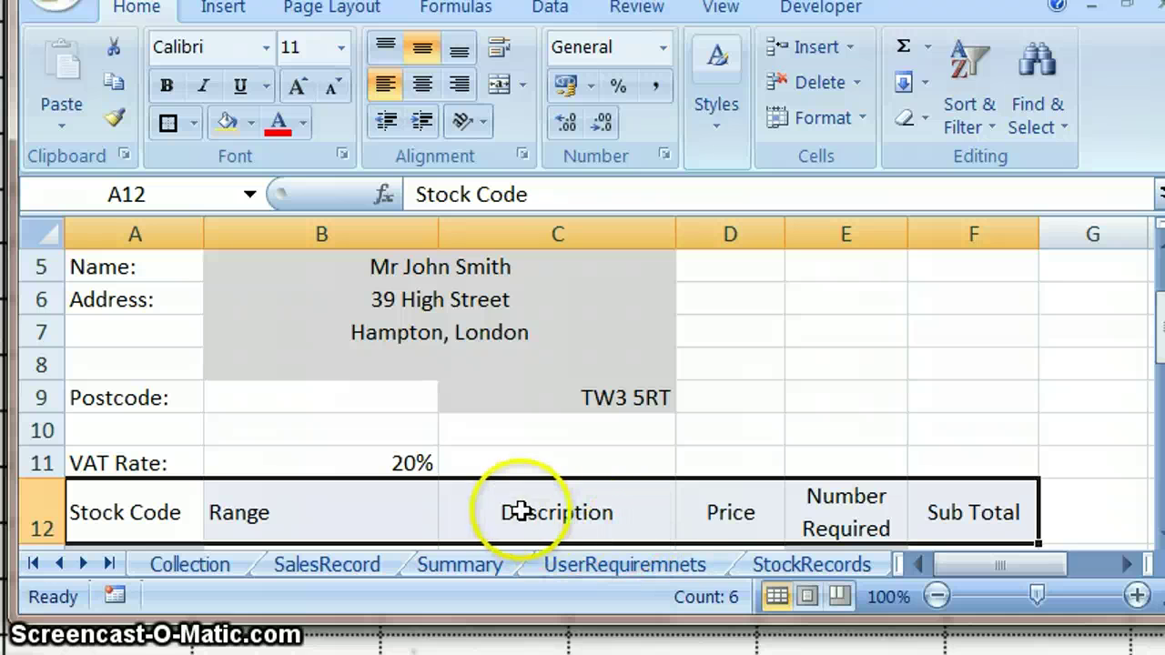
pyautogui.click(386, 50)
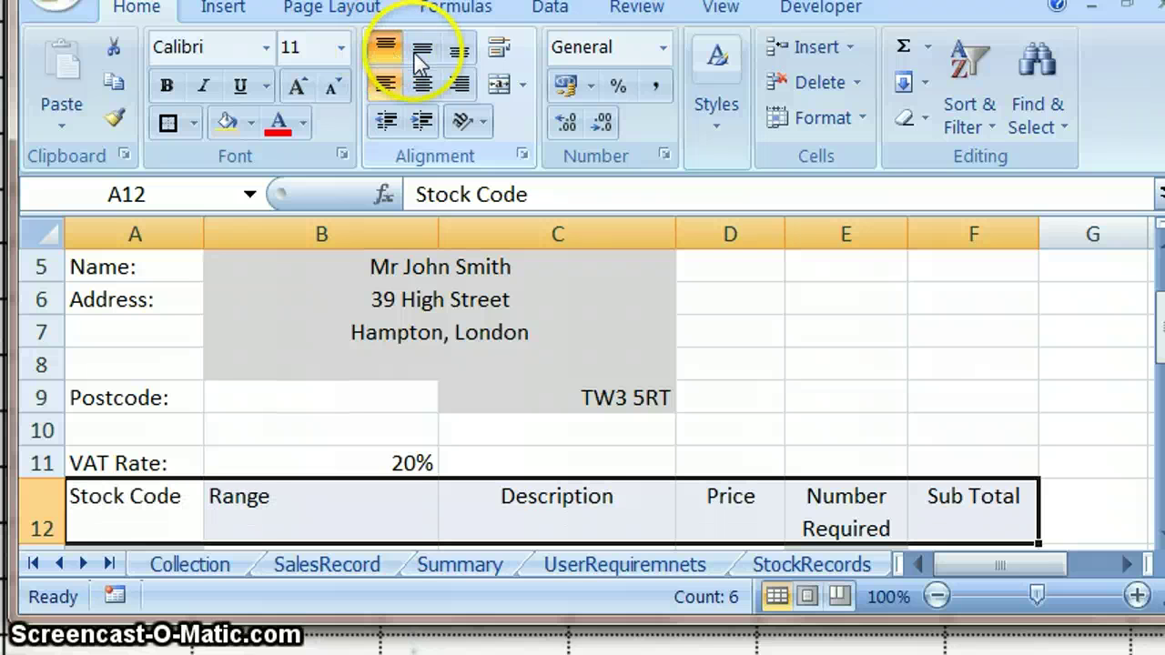
pyautogui.click(462, 51)
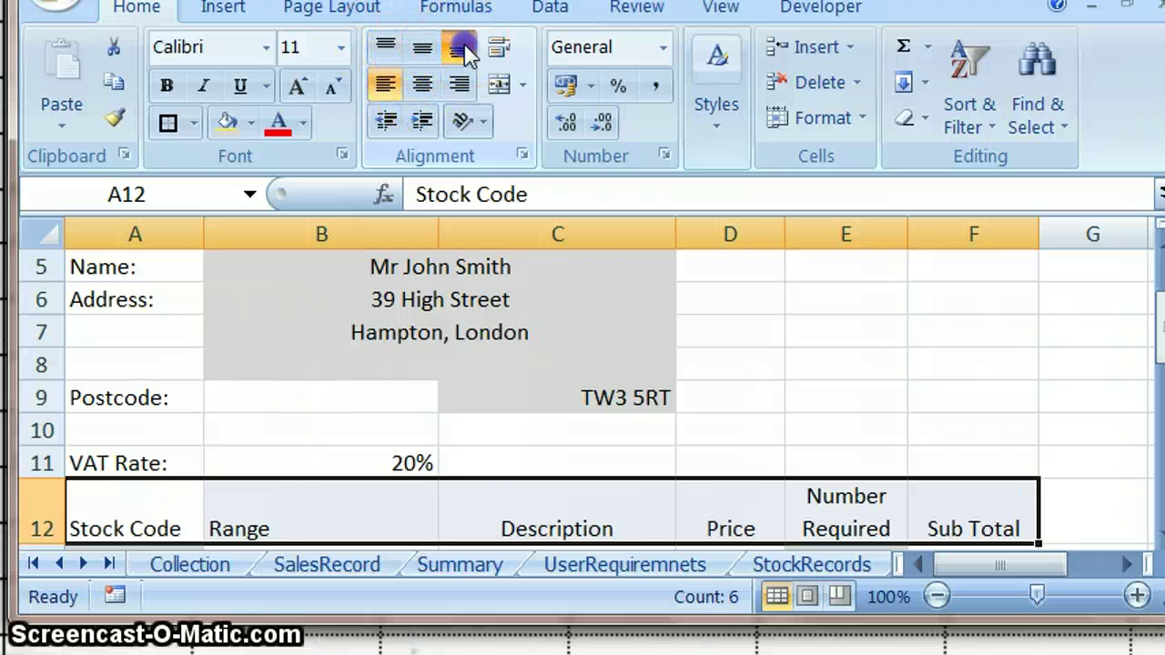
pyautogui.click(422, 47)
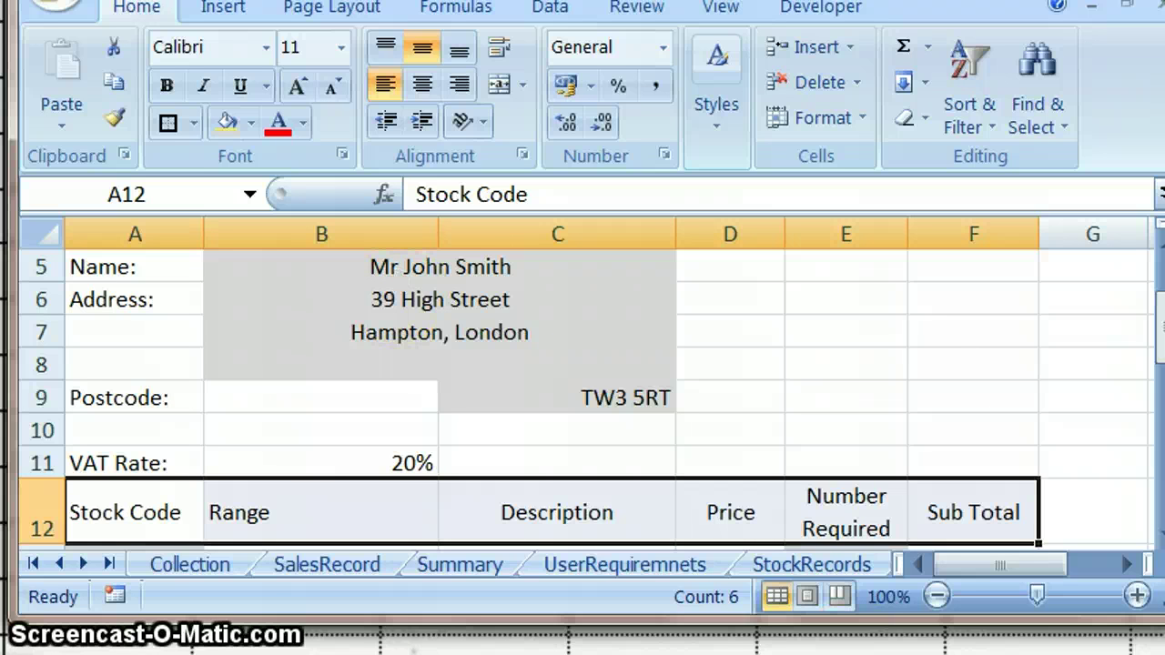
# - In the hand-drawn layout sketch, handwrite VAT and 20% in the row above the Stock code and range headings
pyautogui.click(118, 466)
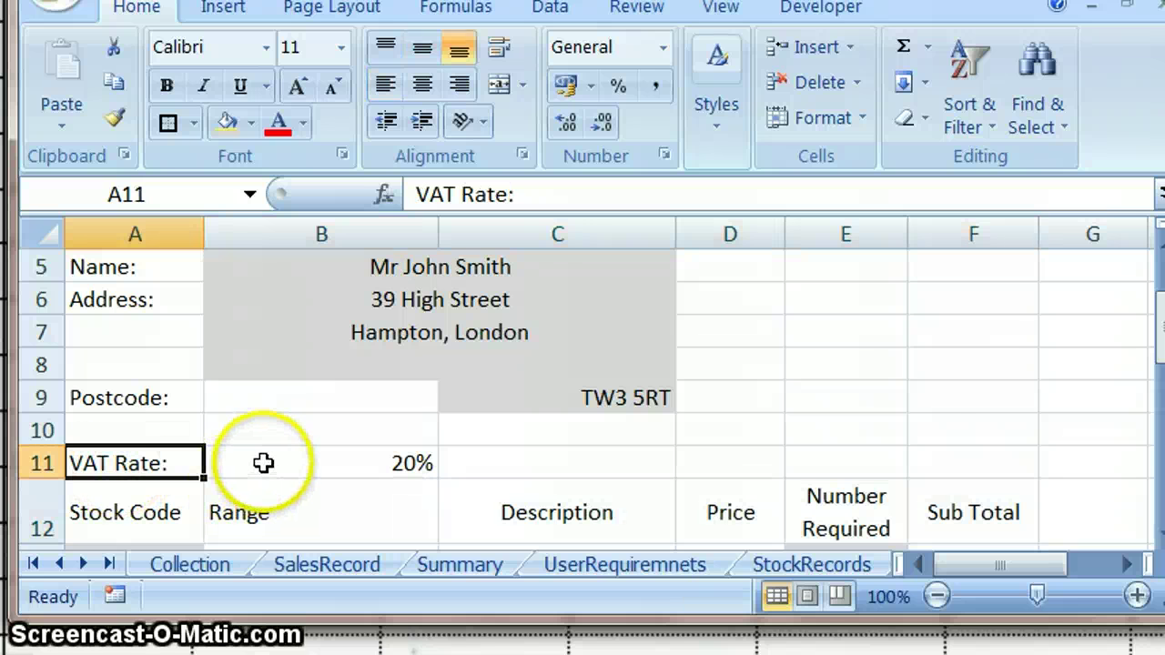
pyautogui.click(263, 463)
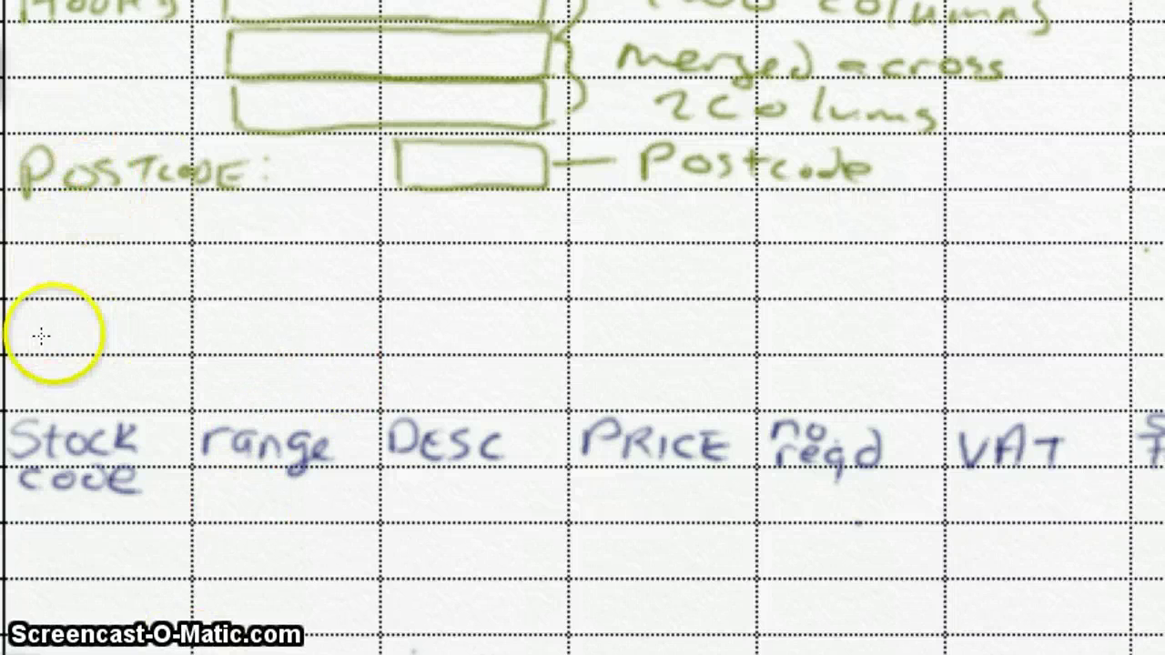
pyautogui.moveTo(78, 299)
pyautogui.mouseDown()
pyautogui.moveTo(109, 317)
pyautogui.moveTo(135, 314)
pyautogui.mouseUp()
pyautogui.moveTo(242, 309); pyautogui.dragTo(263, 333)
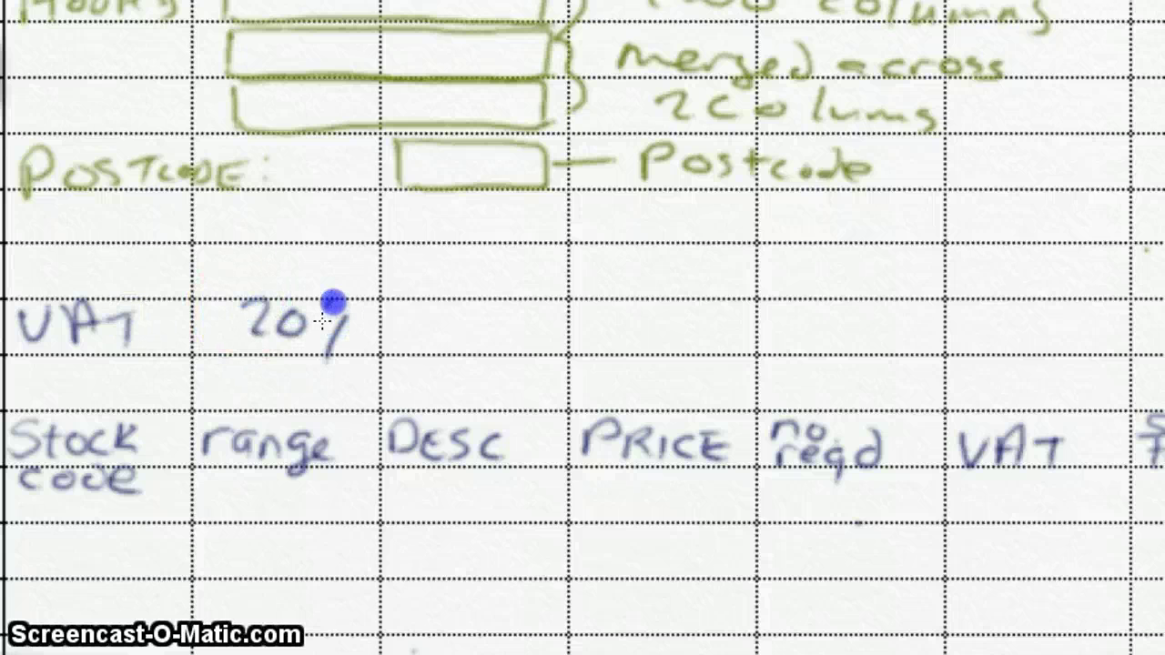